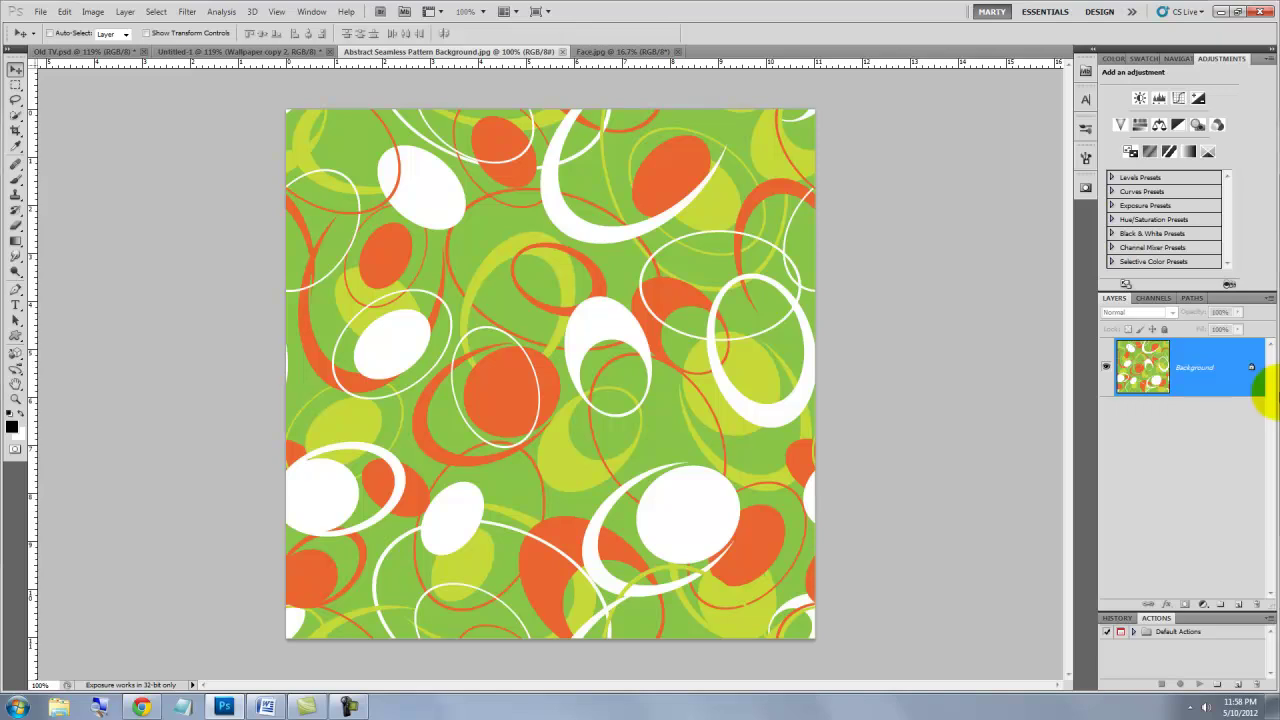
# Step: Copy the whole pattern image and paste it into Old TV.psd as a new layer
pyautogui.hotkey('ctrl', 'a')
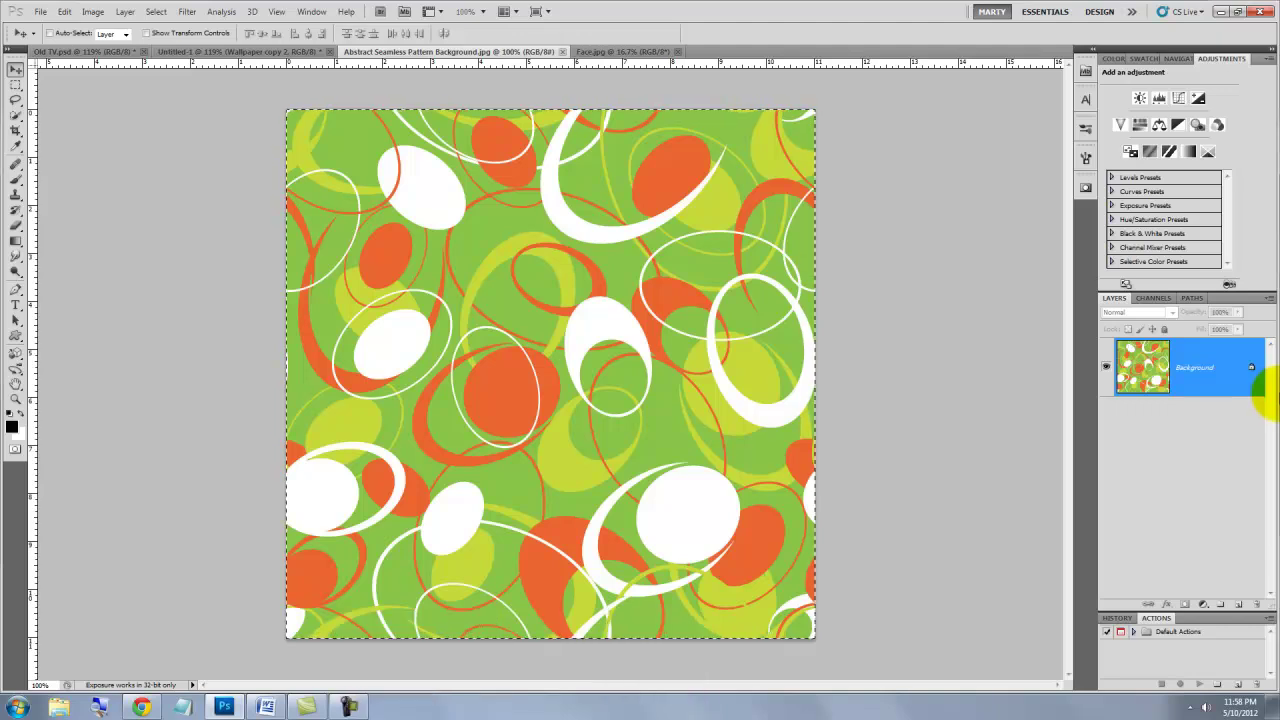
pyautogui.hotkey('ctrl', 'c')
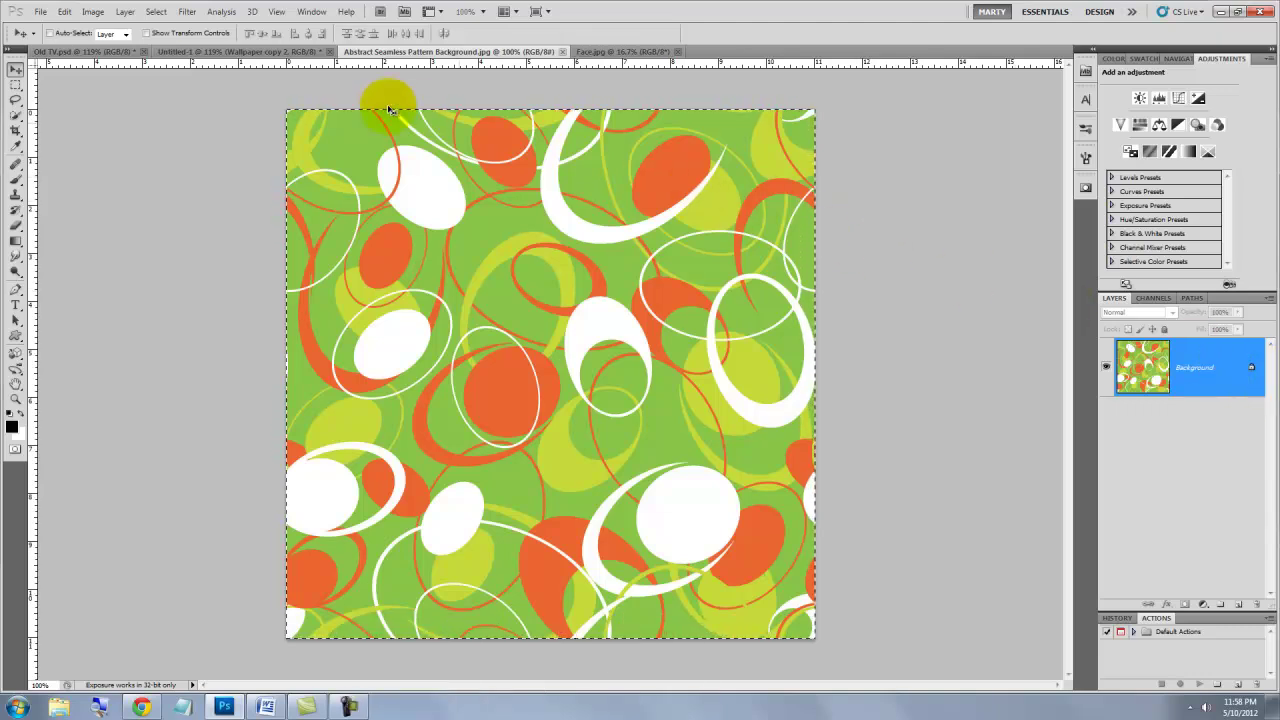
pyautogui.click(92, 52)
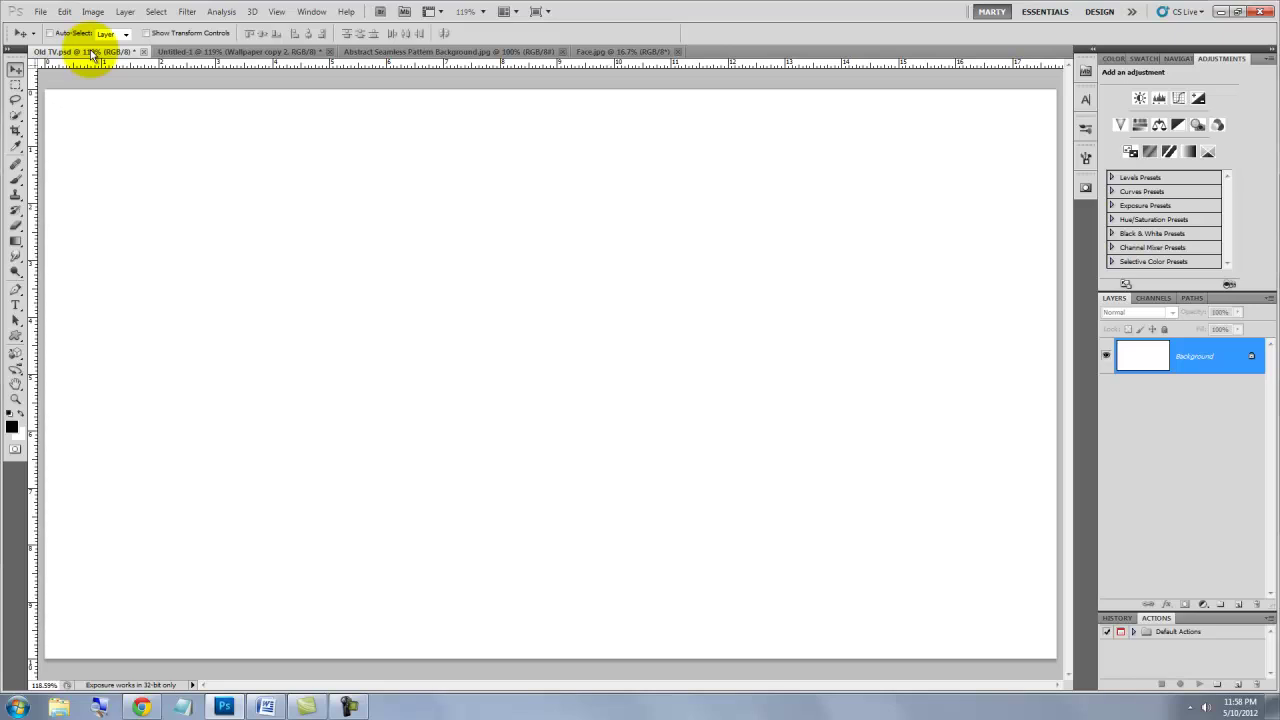
pyautogui.hotkey('ctrl', 'v')
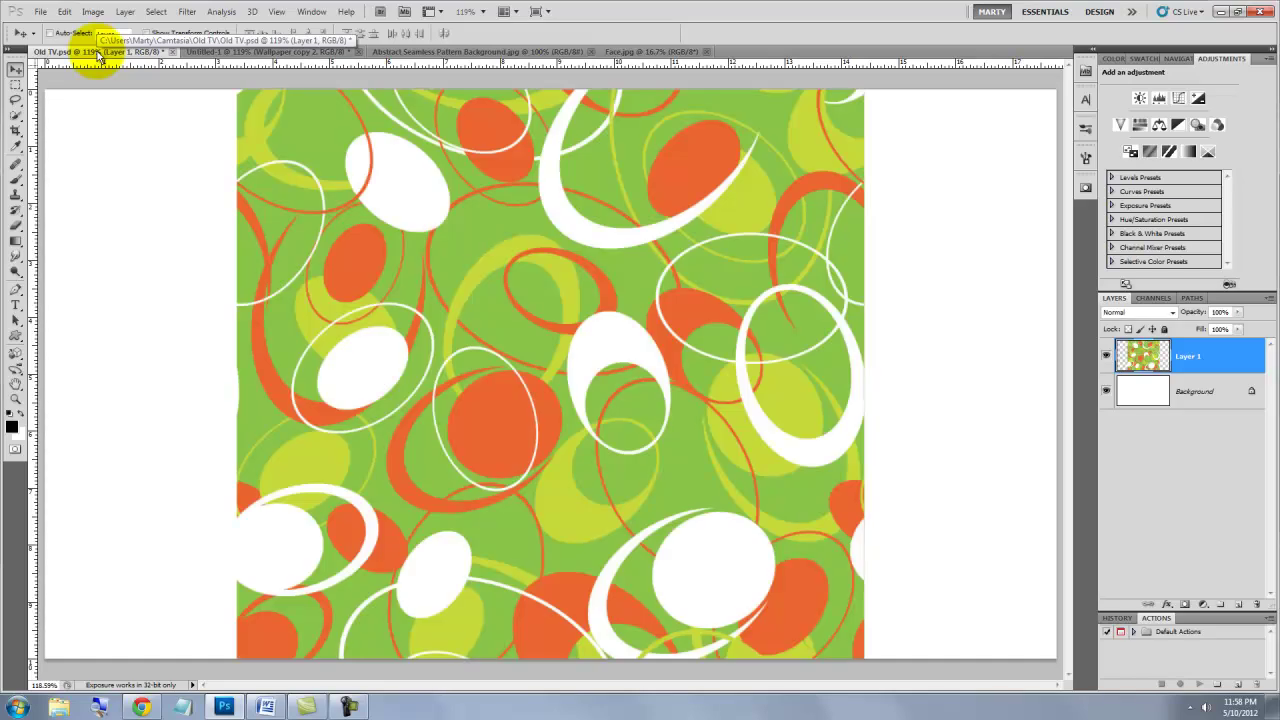
# Step: Scale the pasted pattern proportionally to 28% and turn off View > Snap
pyautogui.hotkey('ctrl', 't')
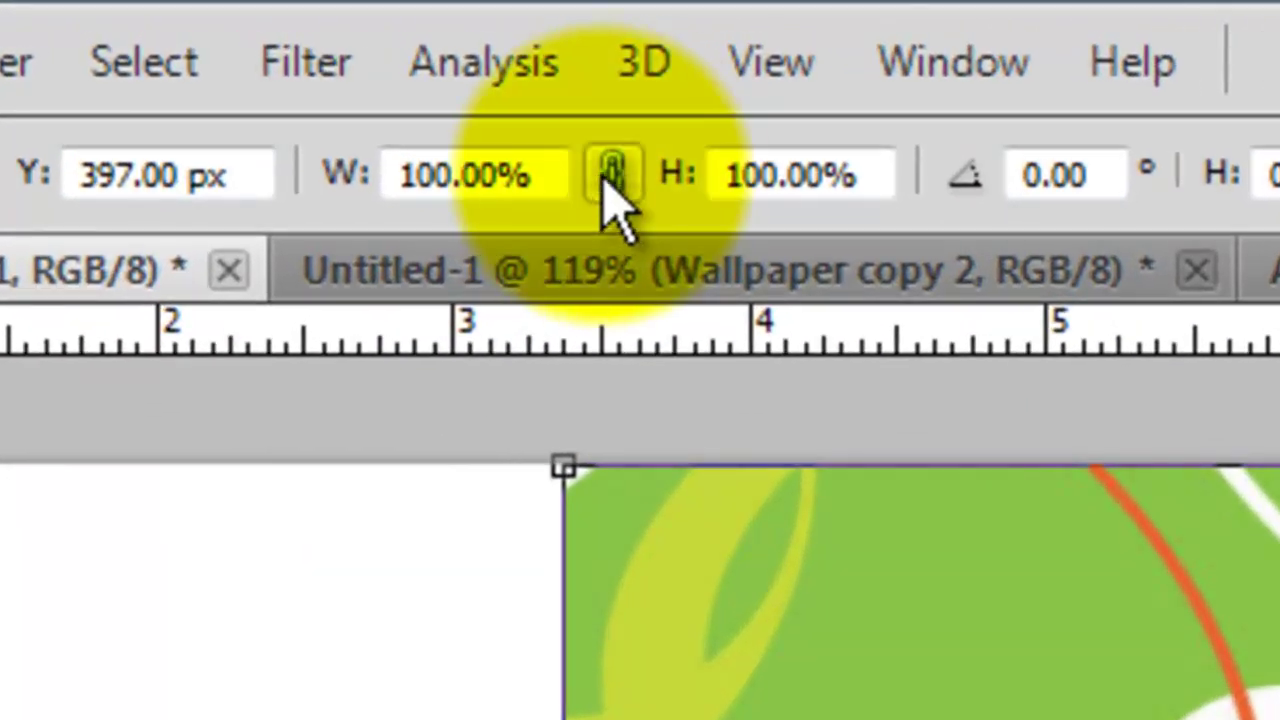
pyautogui.click(474, 122)
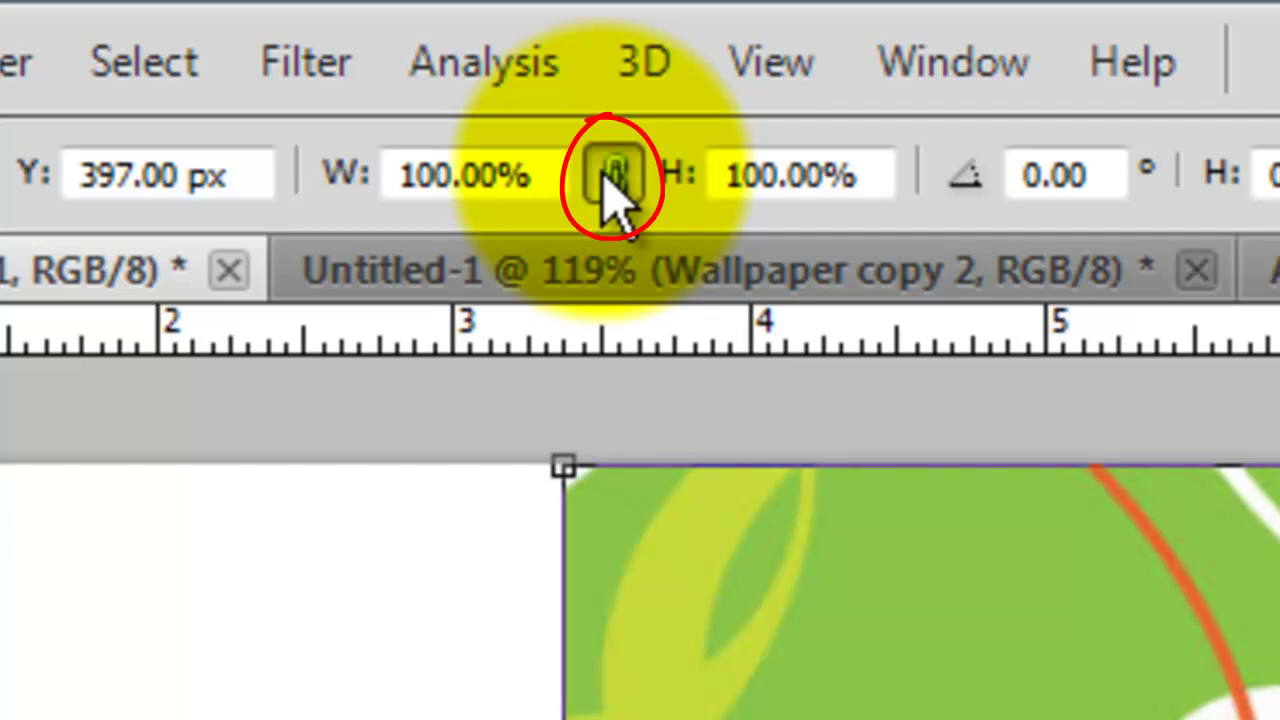
pyautogui.click(360, 176)
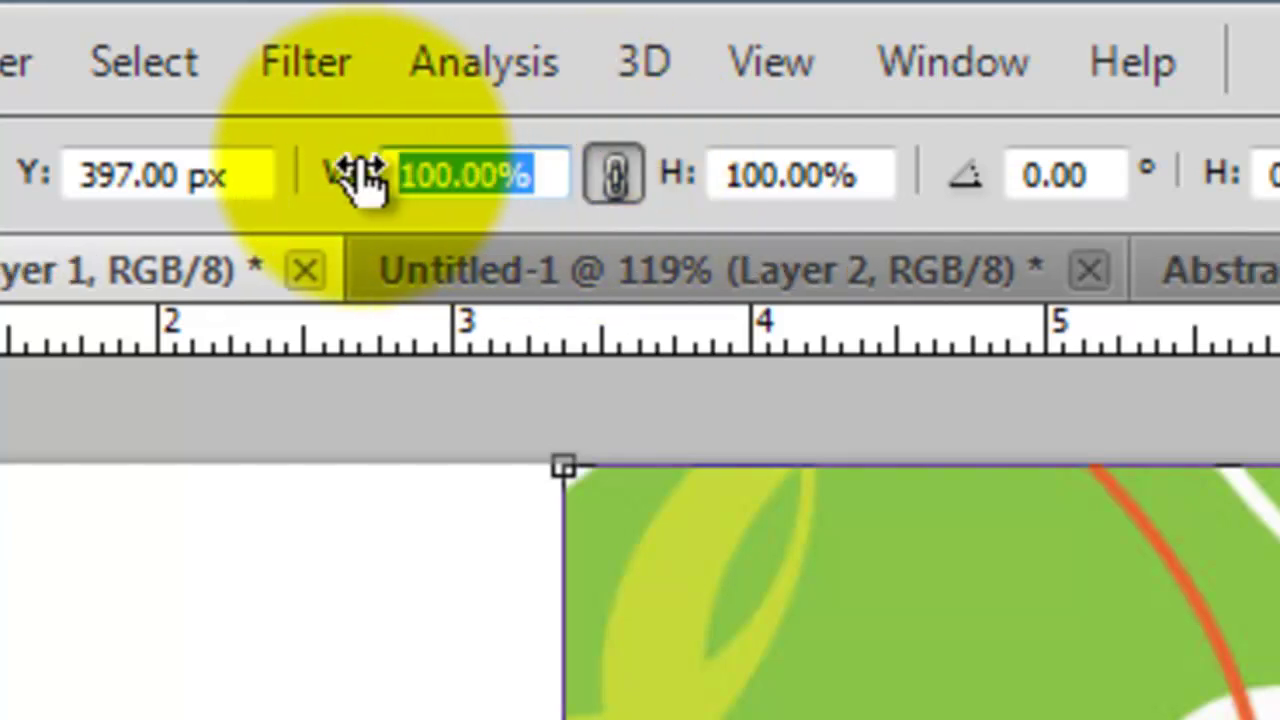
pyautogui.write('28')
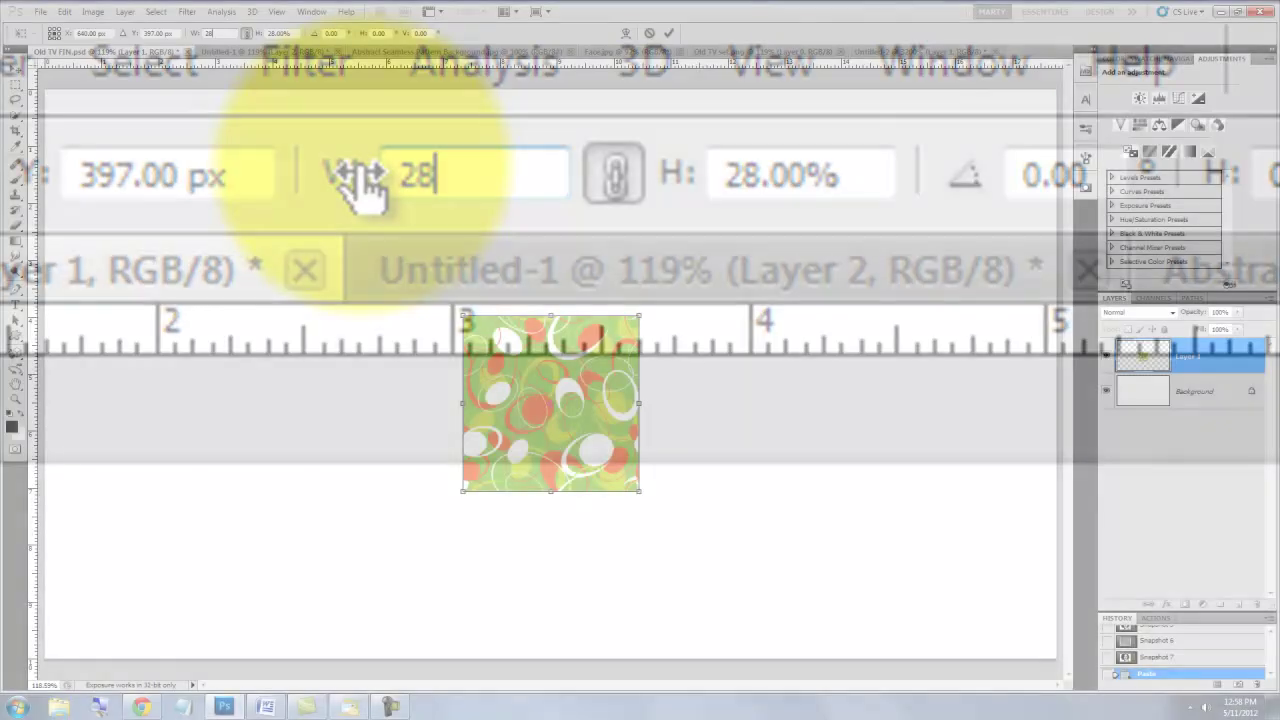
pyautogui.press('Return')
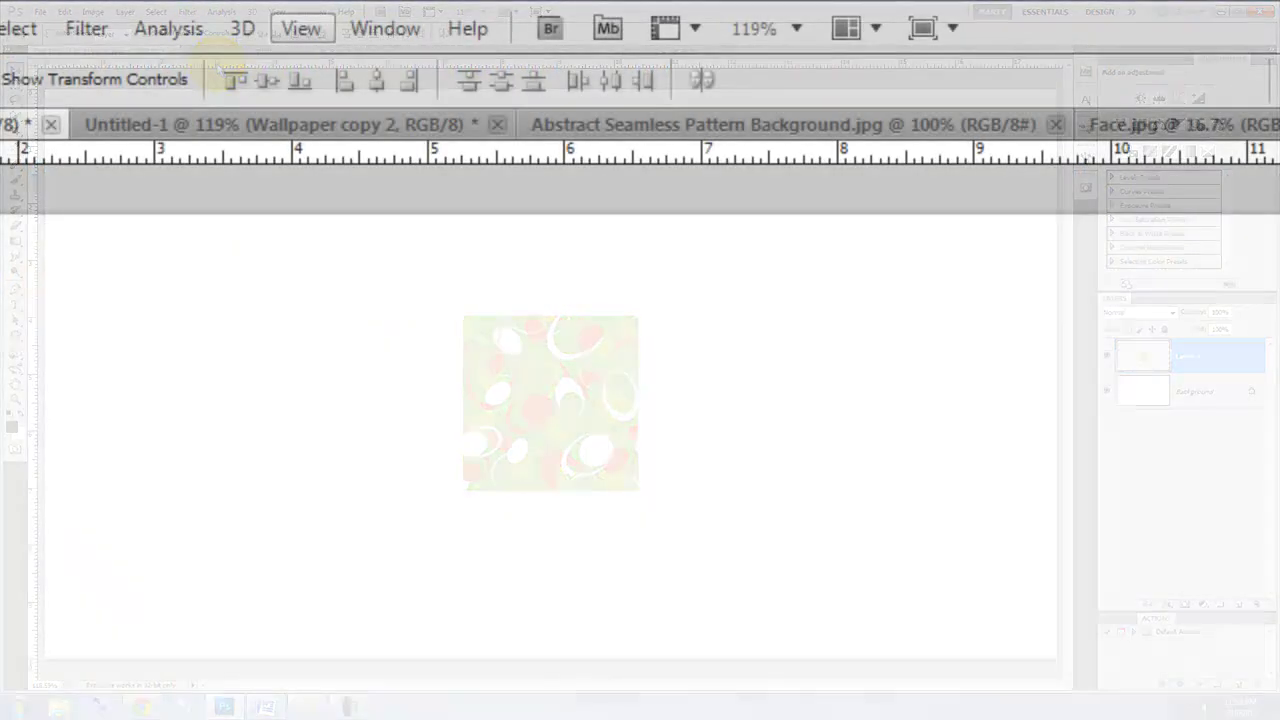
pyautogui.click(308, 29)
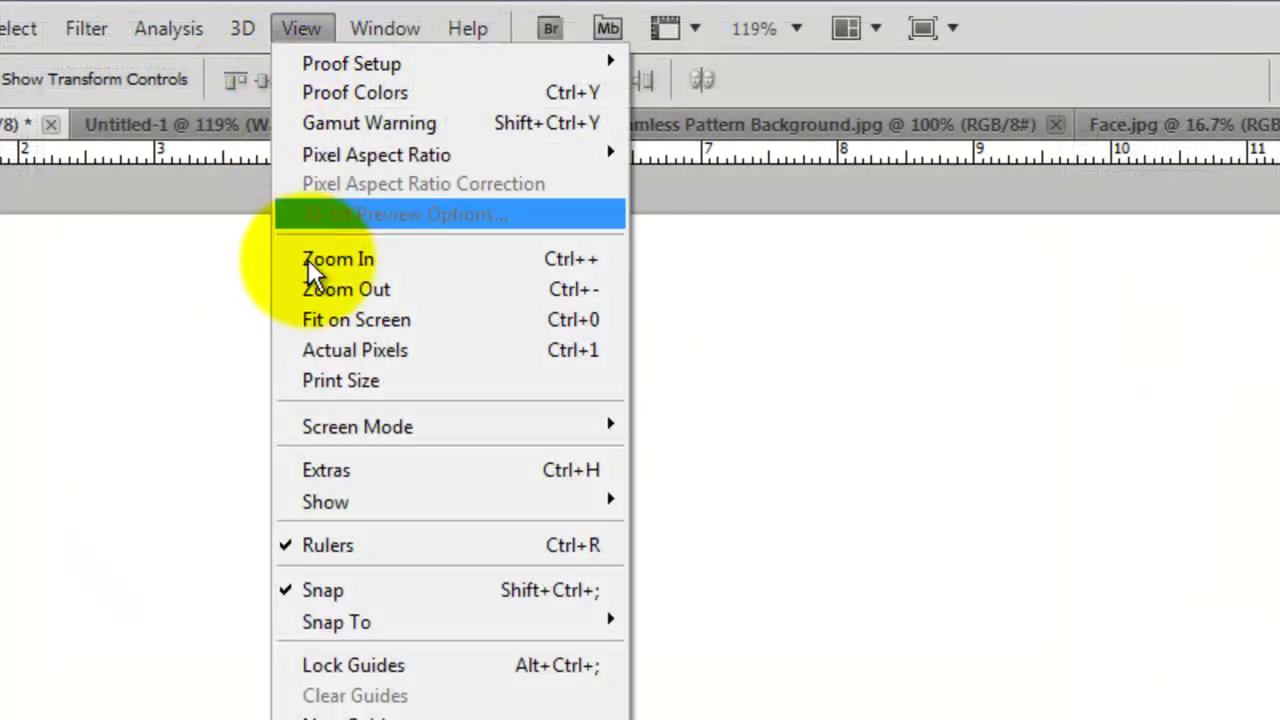
pyautogui.click(322, 590)
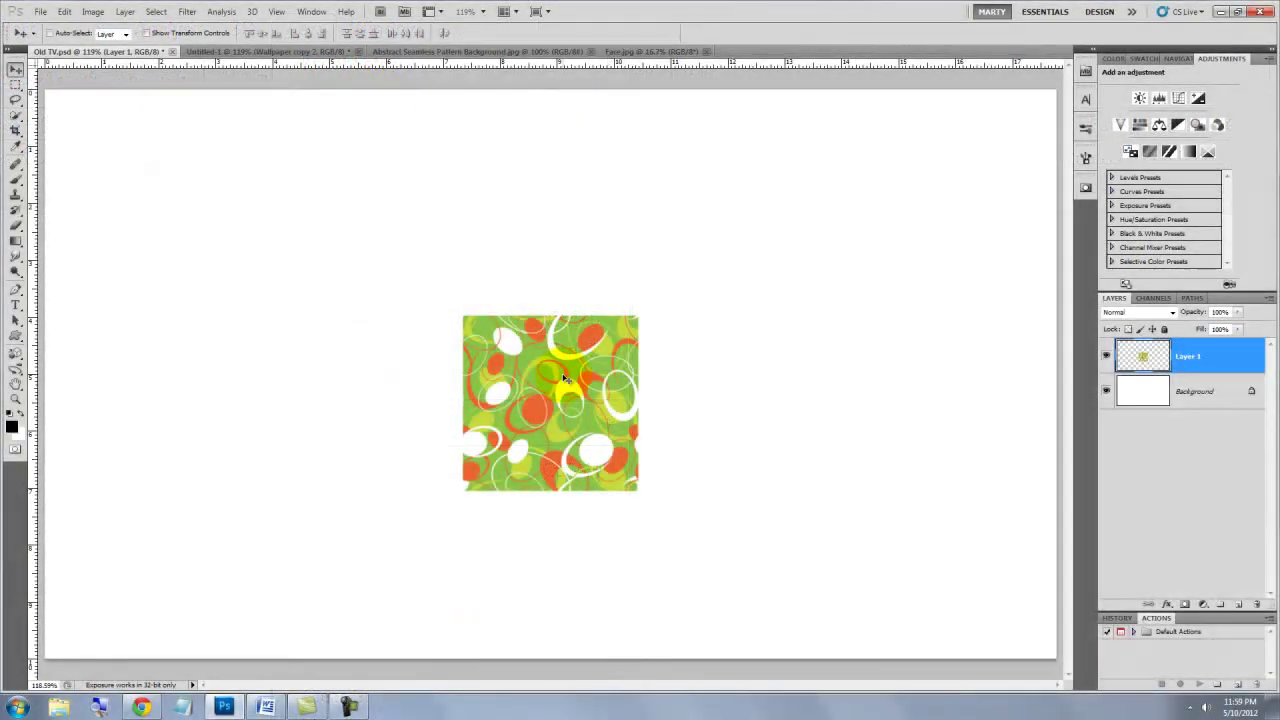
# Step: Move the tile to the top-left, Alt-drag two copies beside it, and merge them into one row
pyautogui.press('v')
pyautogui.moveTo(563, 378); pyautogui.dragTo(153, 160)
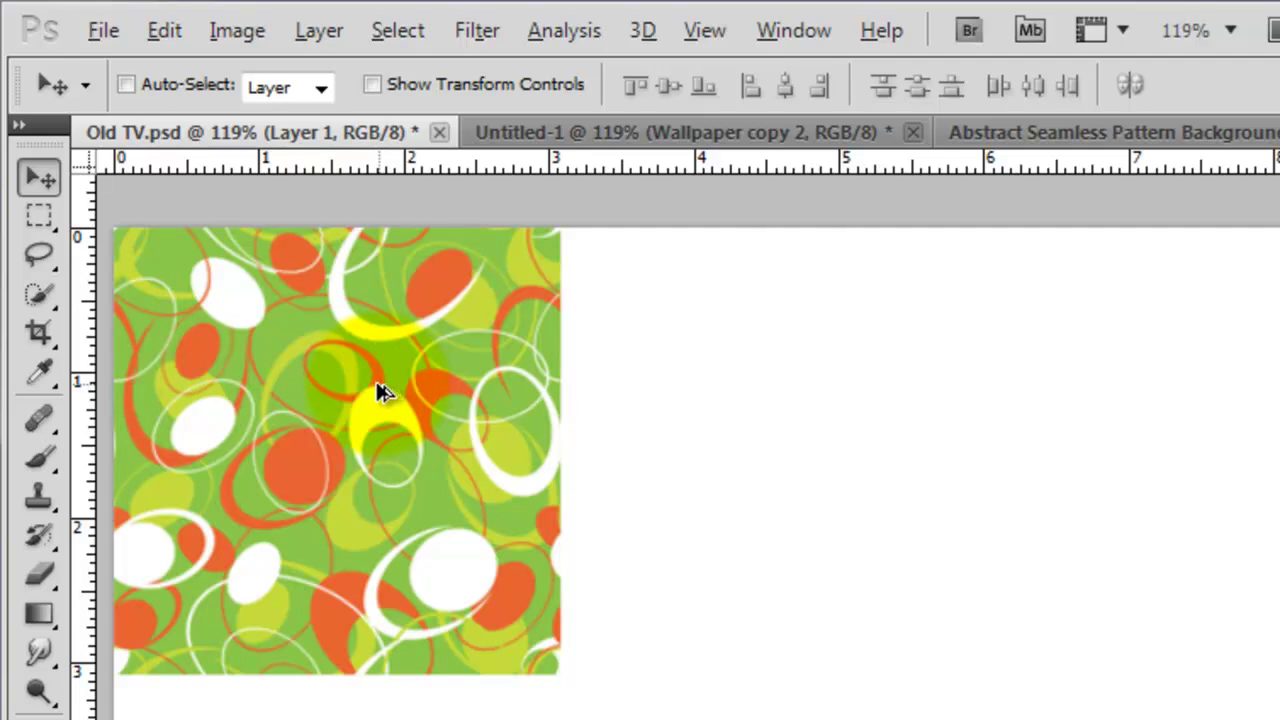
pyautogui.moveTo(380, 392); pyautogui.dragTo(818, 432)
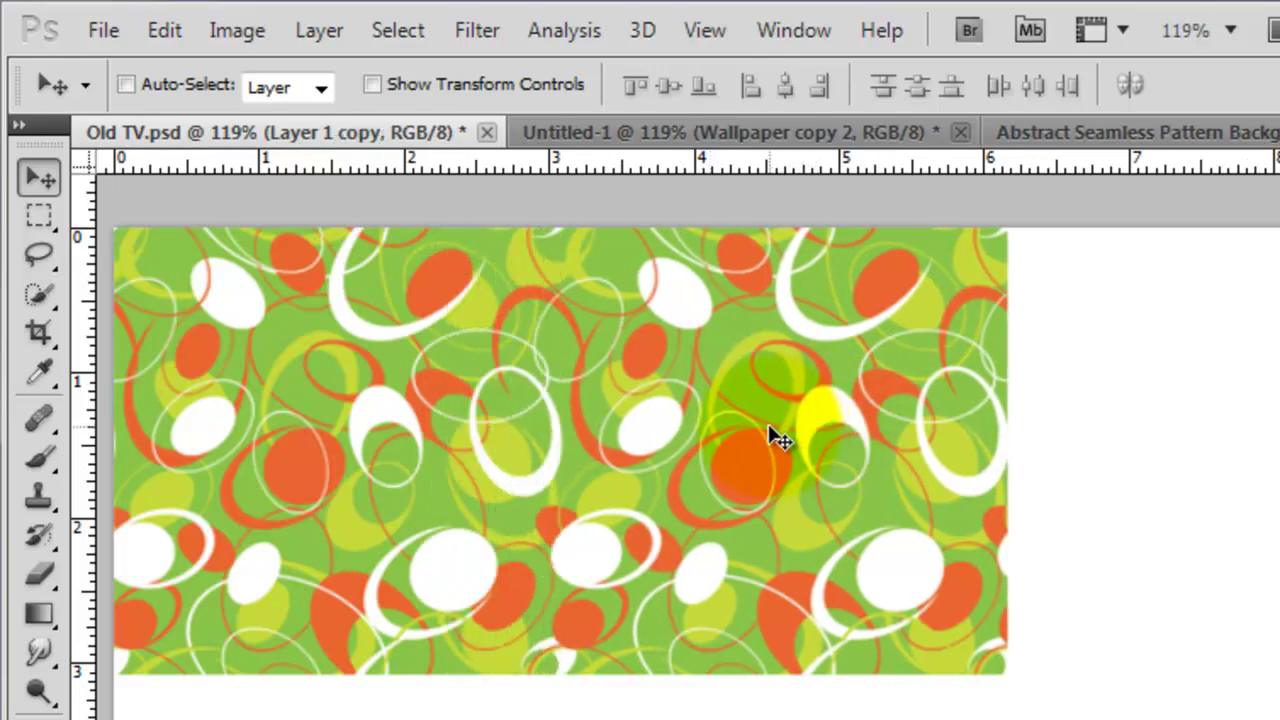
pyautogui.moveTo(769, 430); pyautogui.dragTo(966, 463)
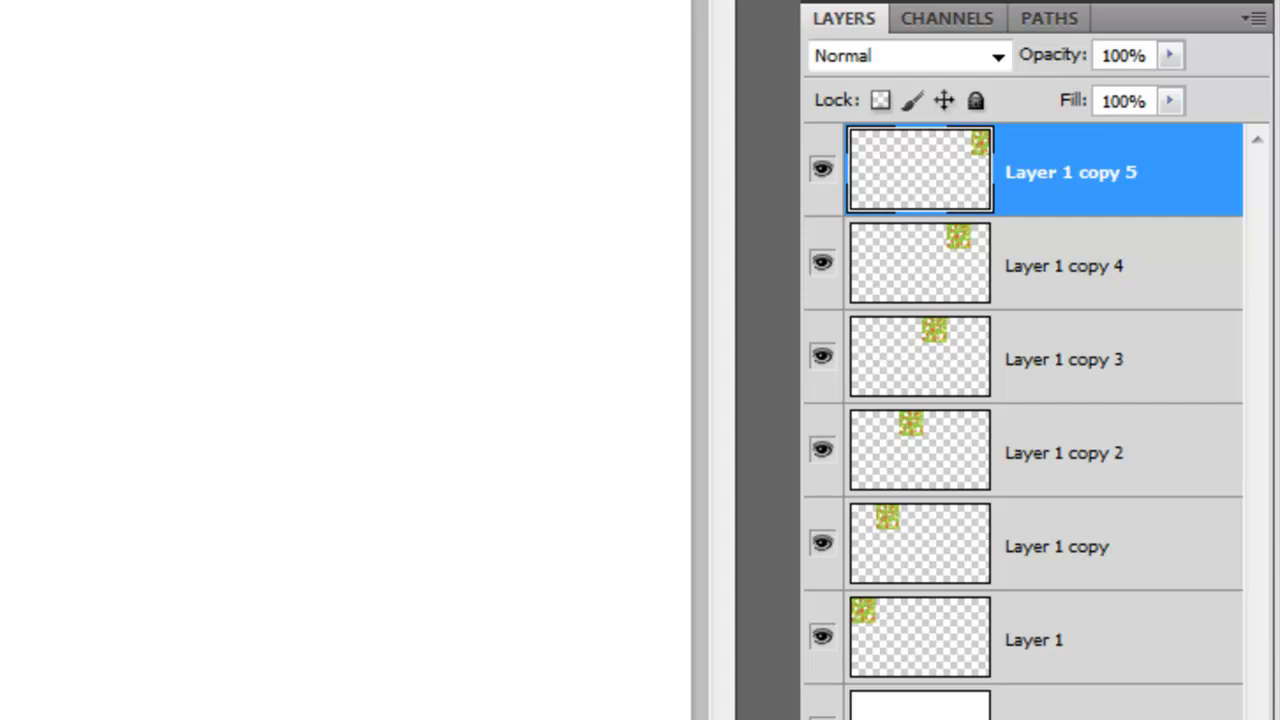
pyautogui.hotkey('ctrl', 'e')
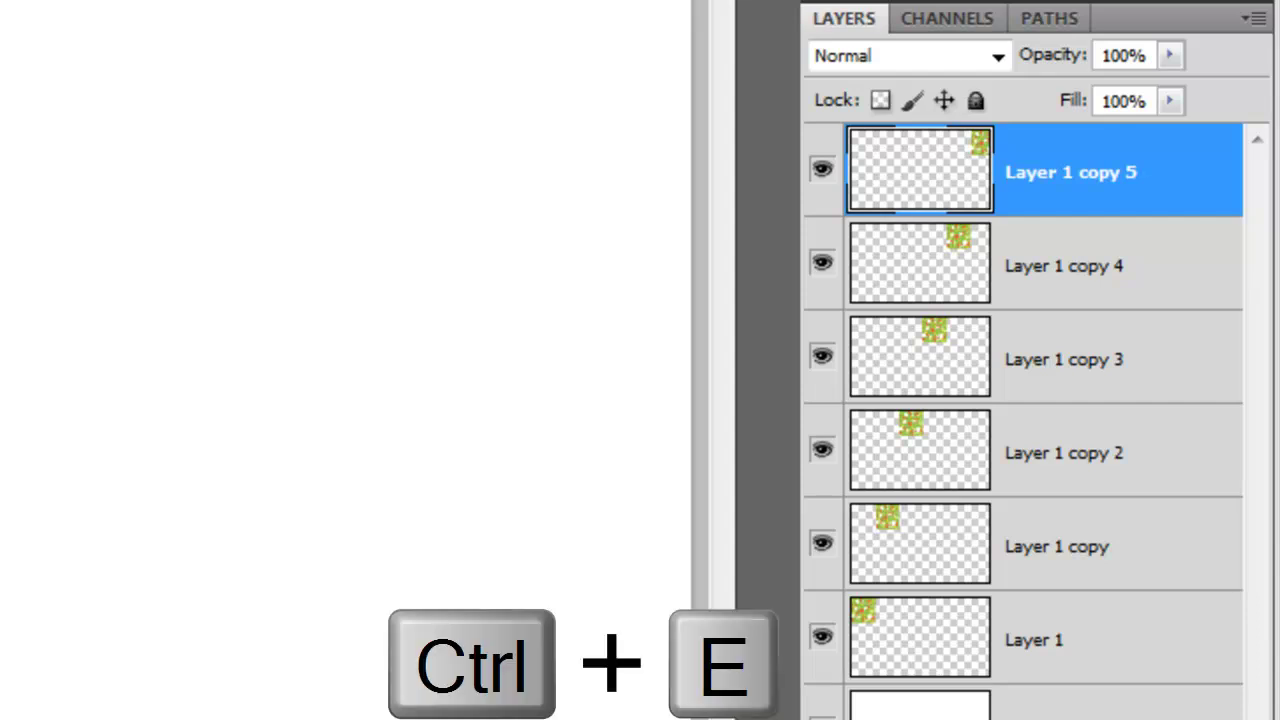
pyautogui.hotkey('ctrl', 'e')
pyautogui.hotkey('ctrl', 'e')
pyautogui.hotkey('ctrl', 'e')
pyautogui.hotkey('ctrl', 'e')
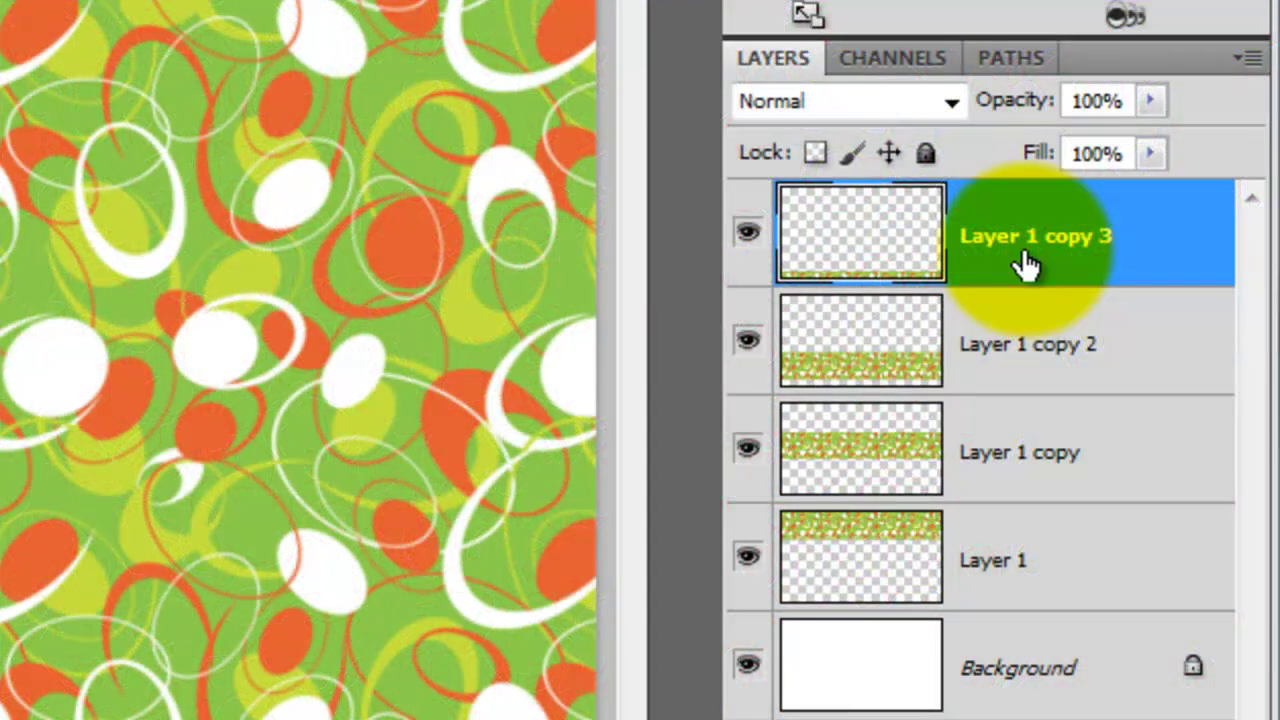
# Step: Merge the pattern rows into one layer and darken it with a Lighting Effects spotlight
pyautogui.hotkey('ctrl', 'e')
pyautogui.hotkey('ctrl', 'e')
pyautogui.hotkey('ctrl', 'e')
pyautogui.hotkey('ctrl', 'e')
pyautogui.hotkey('ctrl', 'e')
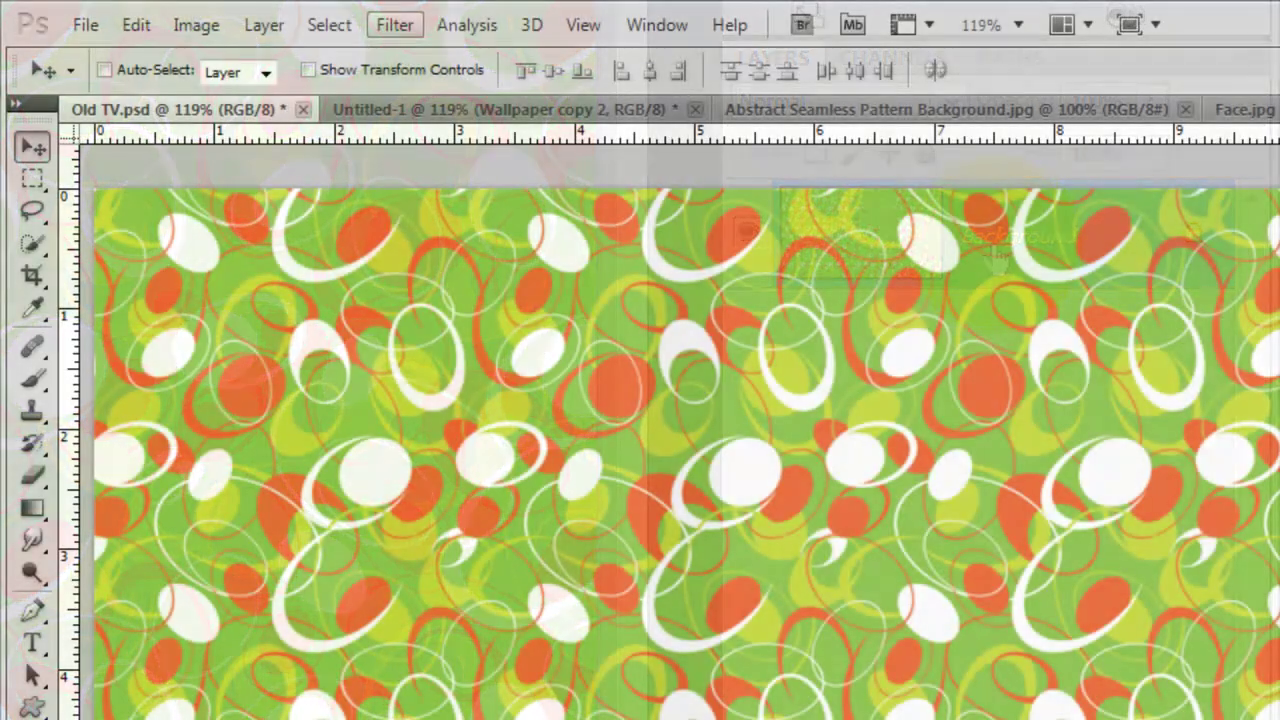
pyautogui.click(395, 25)
pyautogui.moveTo(436, 440)
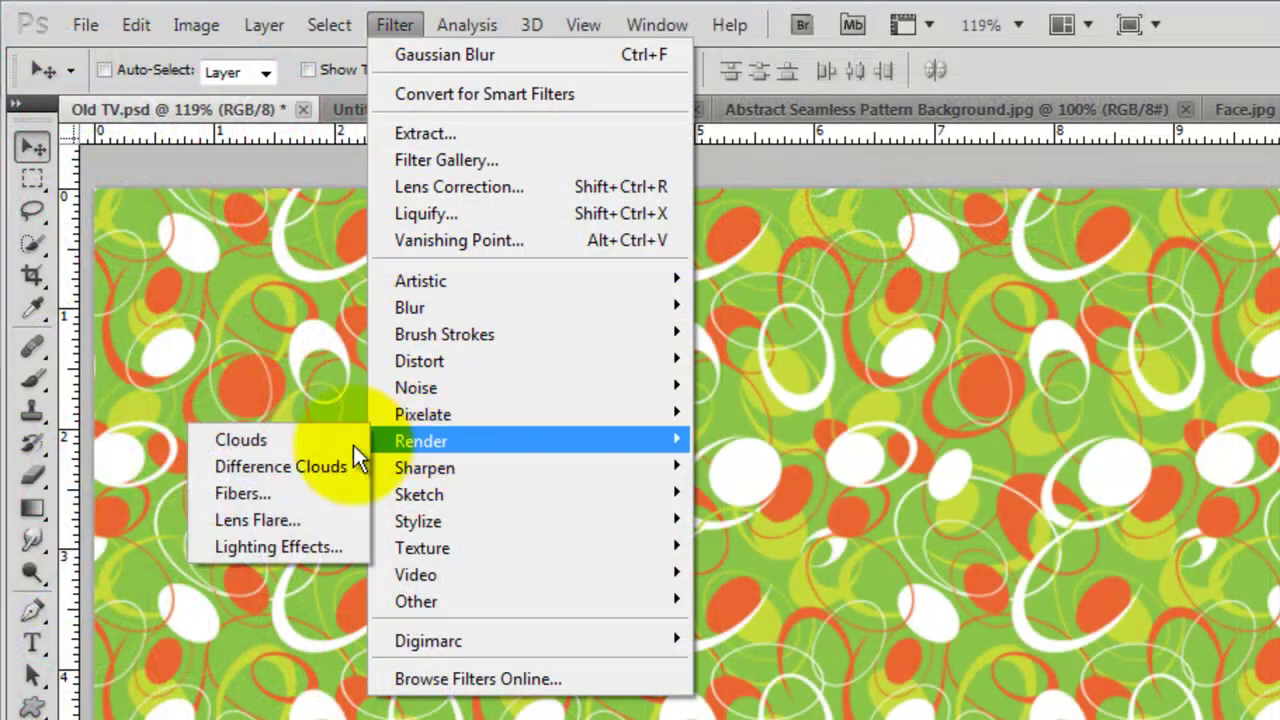
pyautogui.click(260, 548)
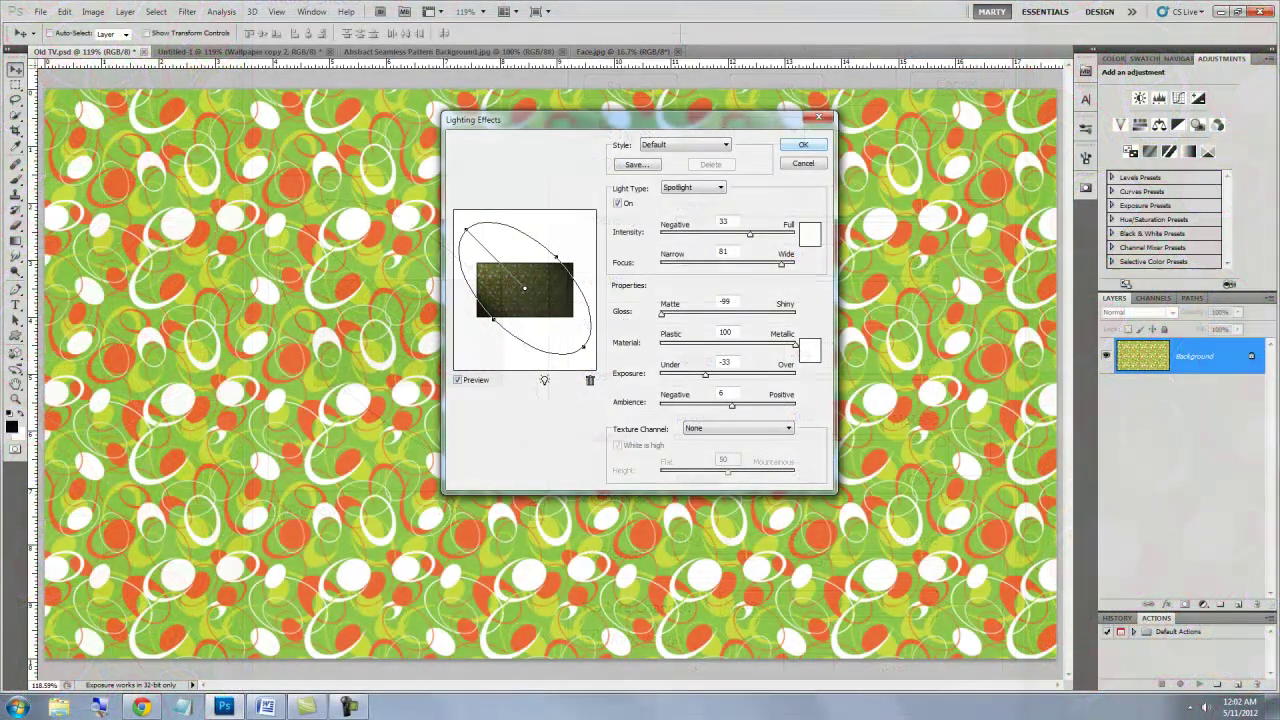
pyautogui.click(956, 47)
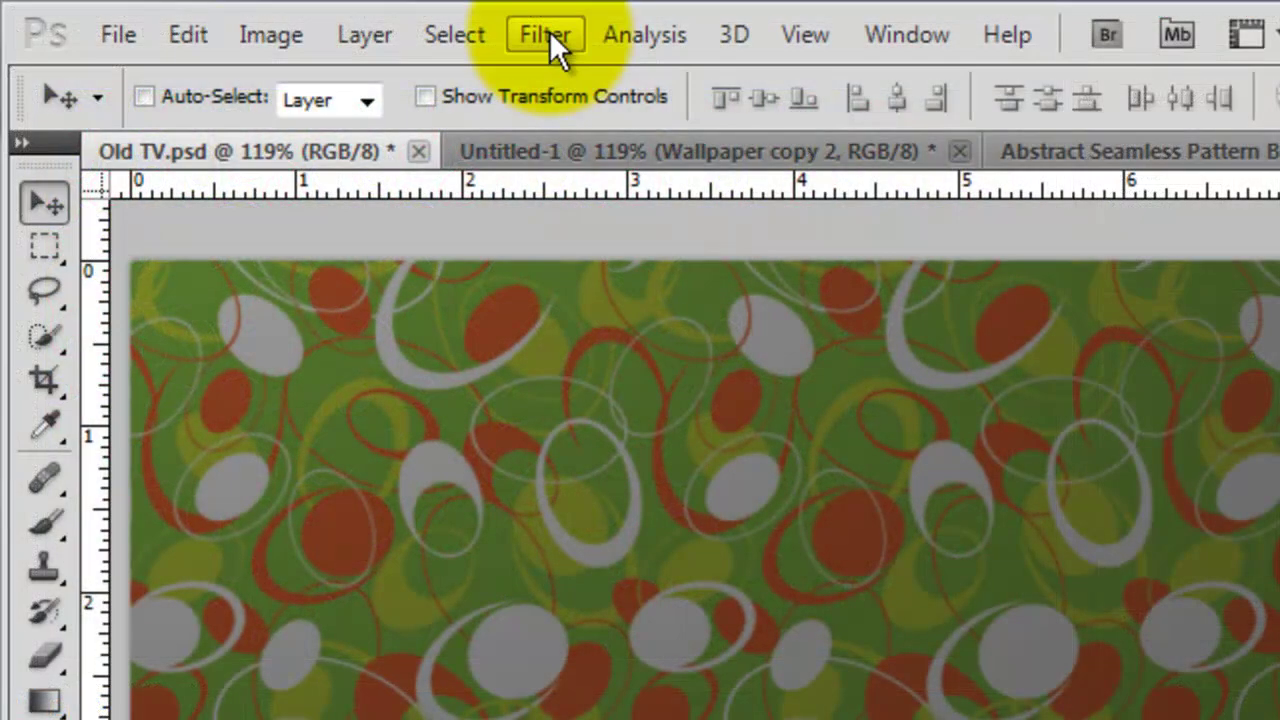
# Step: Soften the spotlit wallpaper with a 1.0-pixel Gaussian Blur
pyautogui.click(187, 11)
pyautogui.moveTo(603, 424)
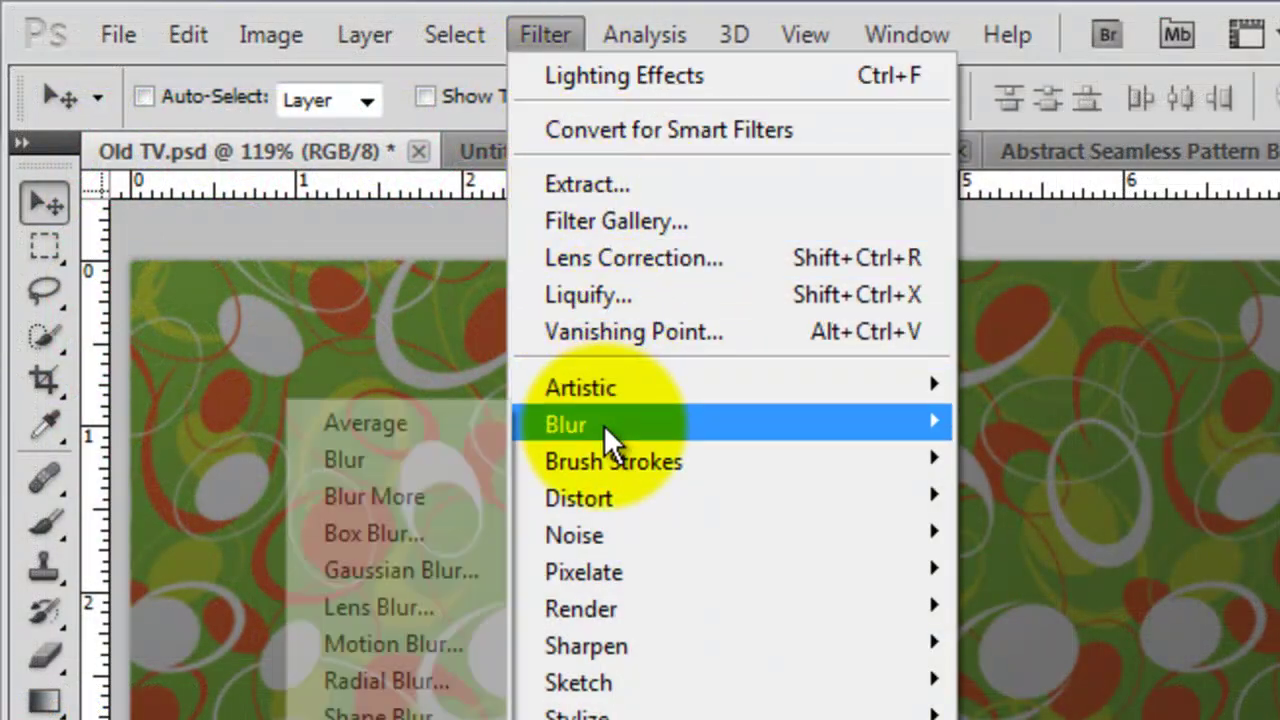
pyautogui.click(396, 570)
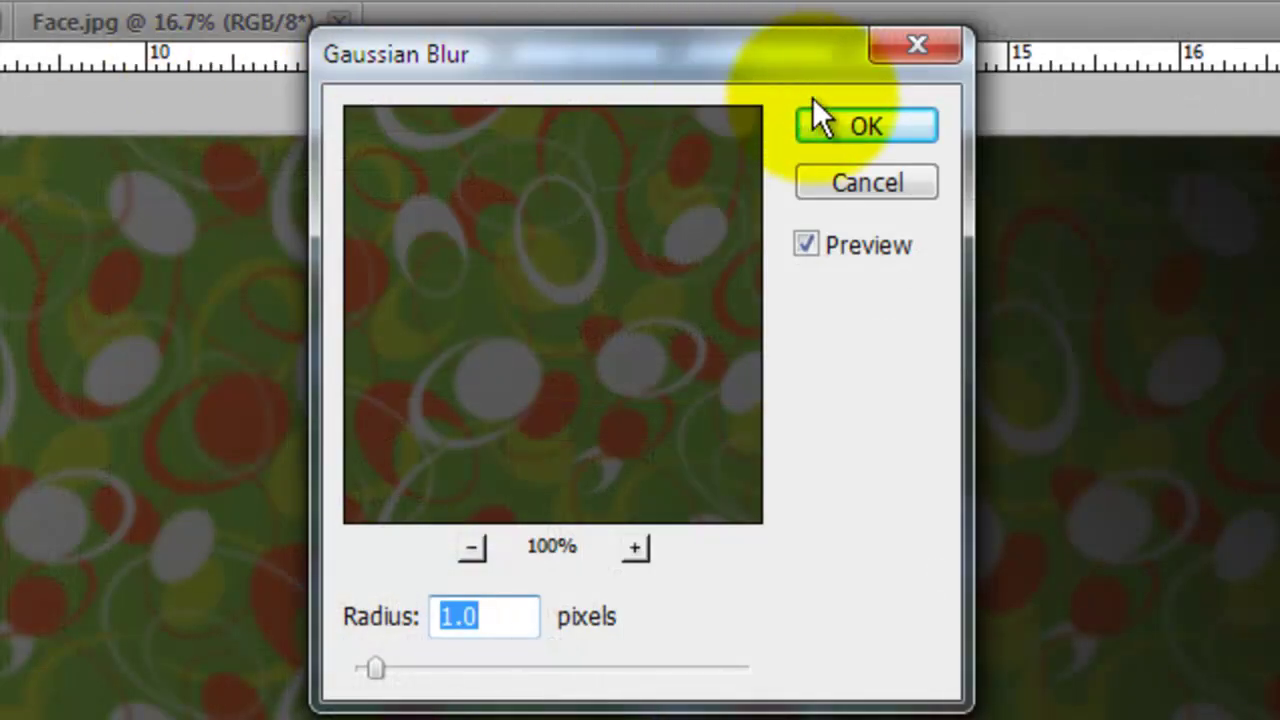
pyautogui.click(867, 126)
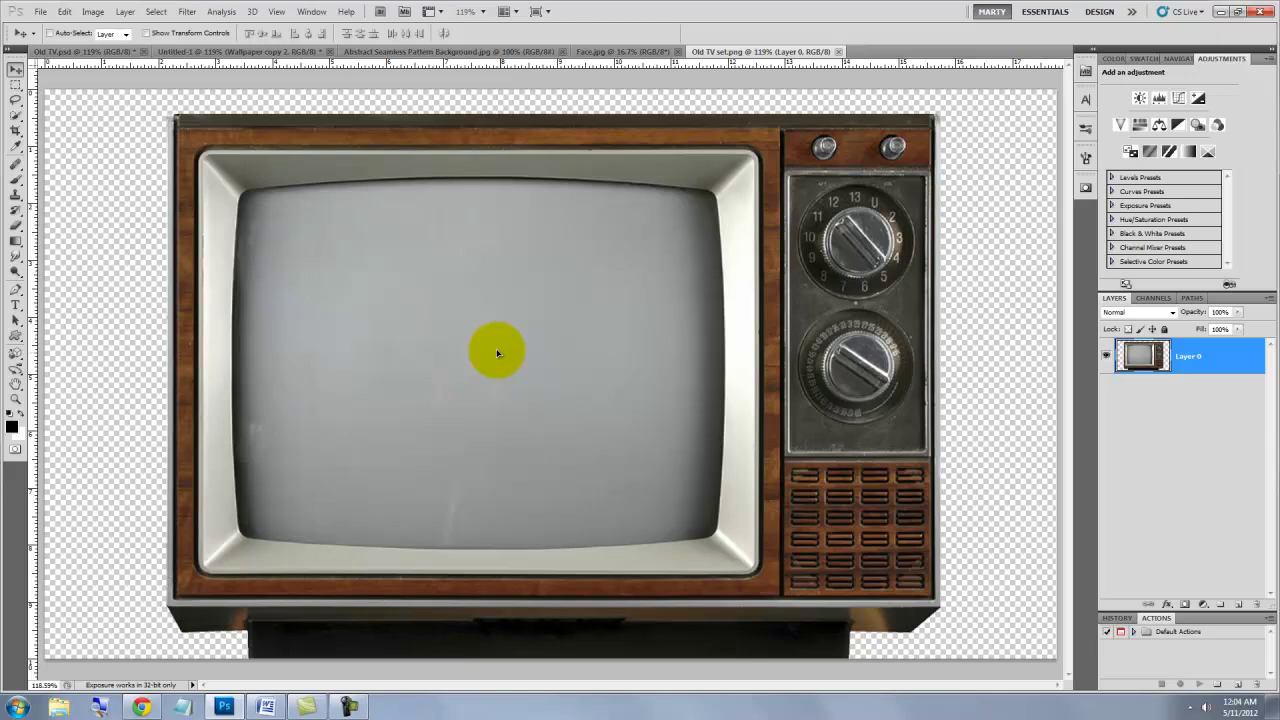
# Step: Drag the wooden TV from Old TV set.png onto the Old TV.psd wallpaper as Layer 1
pyautogui.moveTo(493, 349); pyautogui.dragTo(490, 346)
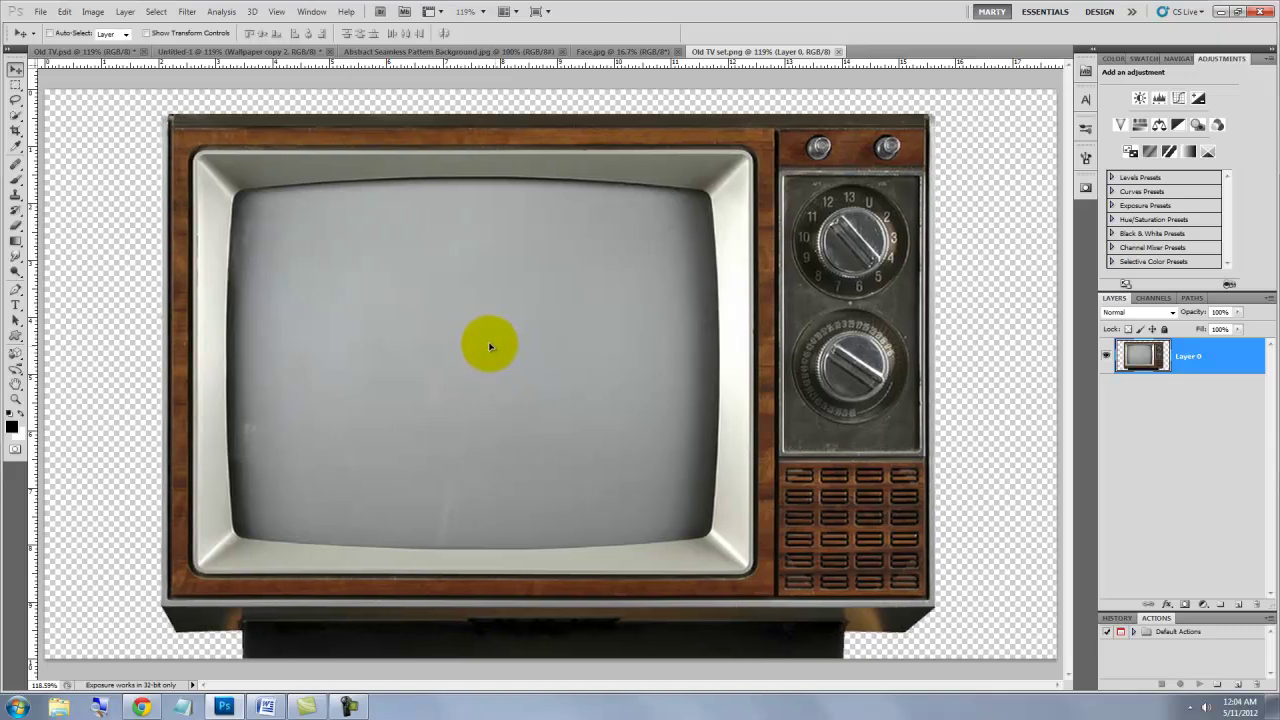
pyautogui.moveTo(491, 346); pyautogui.dragTo(115, 51)
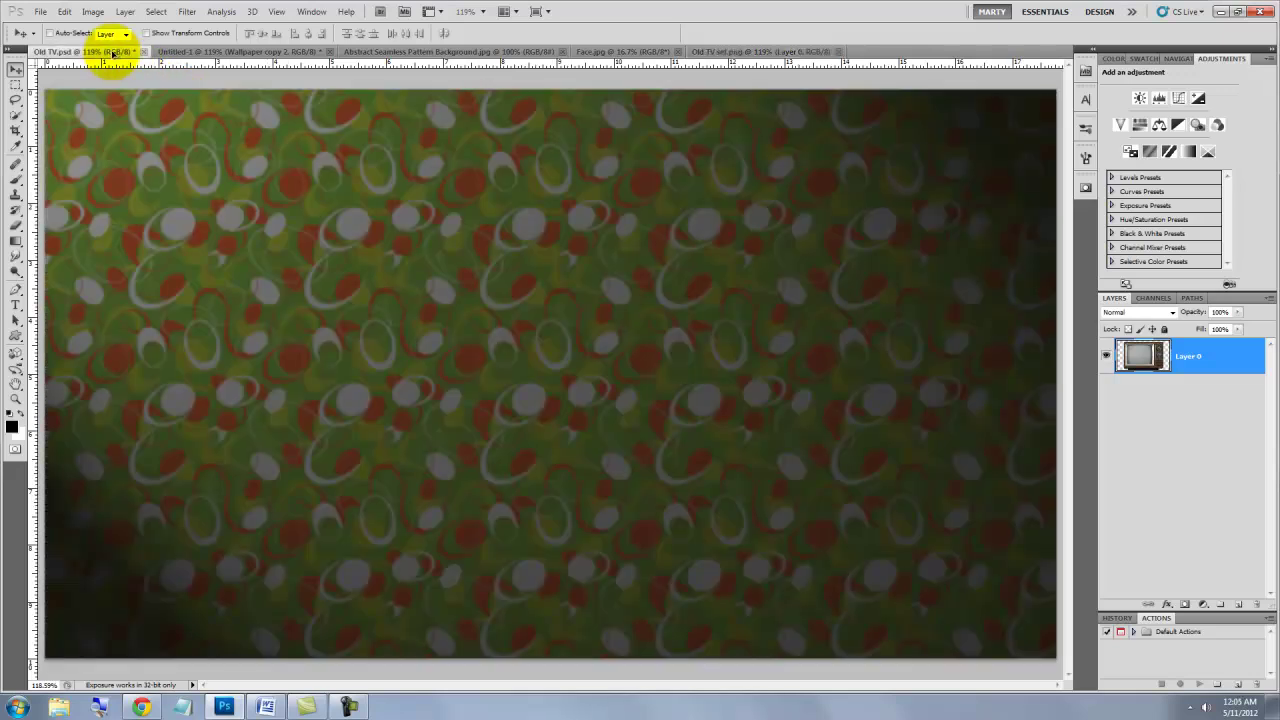
pyautogui.moveTo(115, 51); pyautogui.dragTo(560, 371)
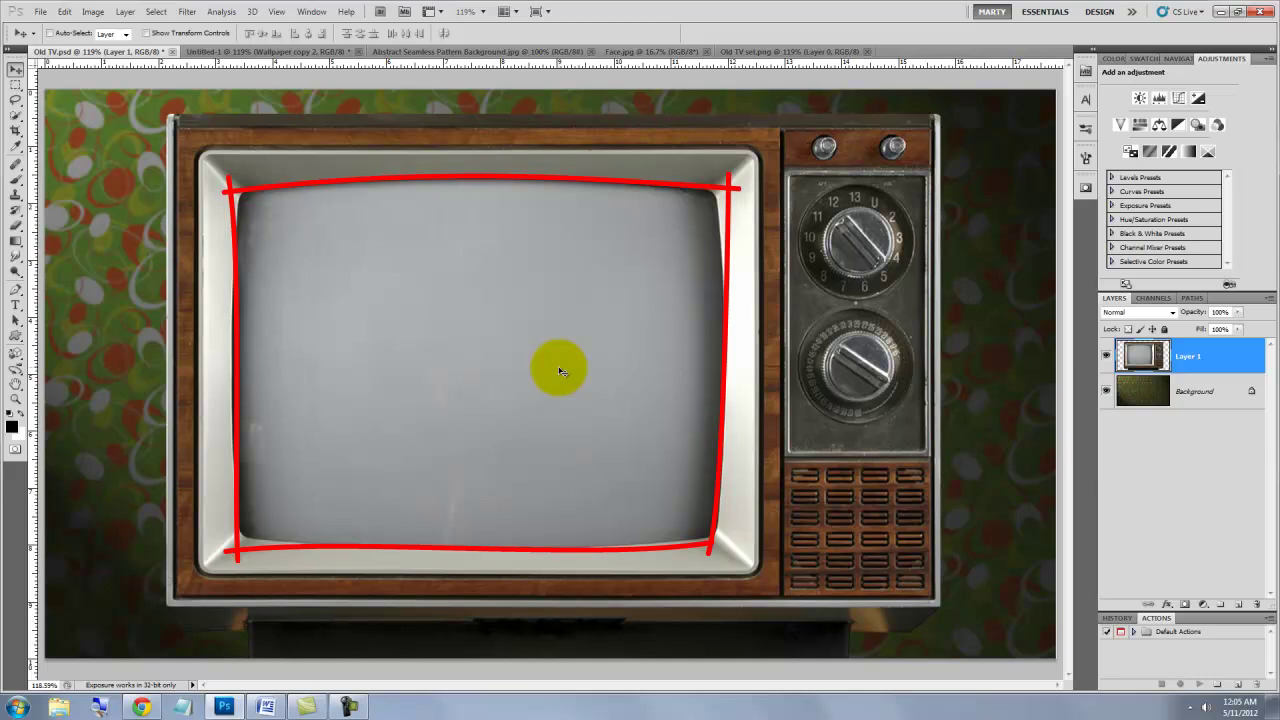
pyautogui.press('Escape')
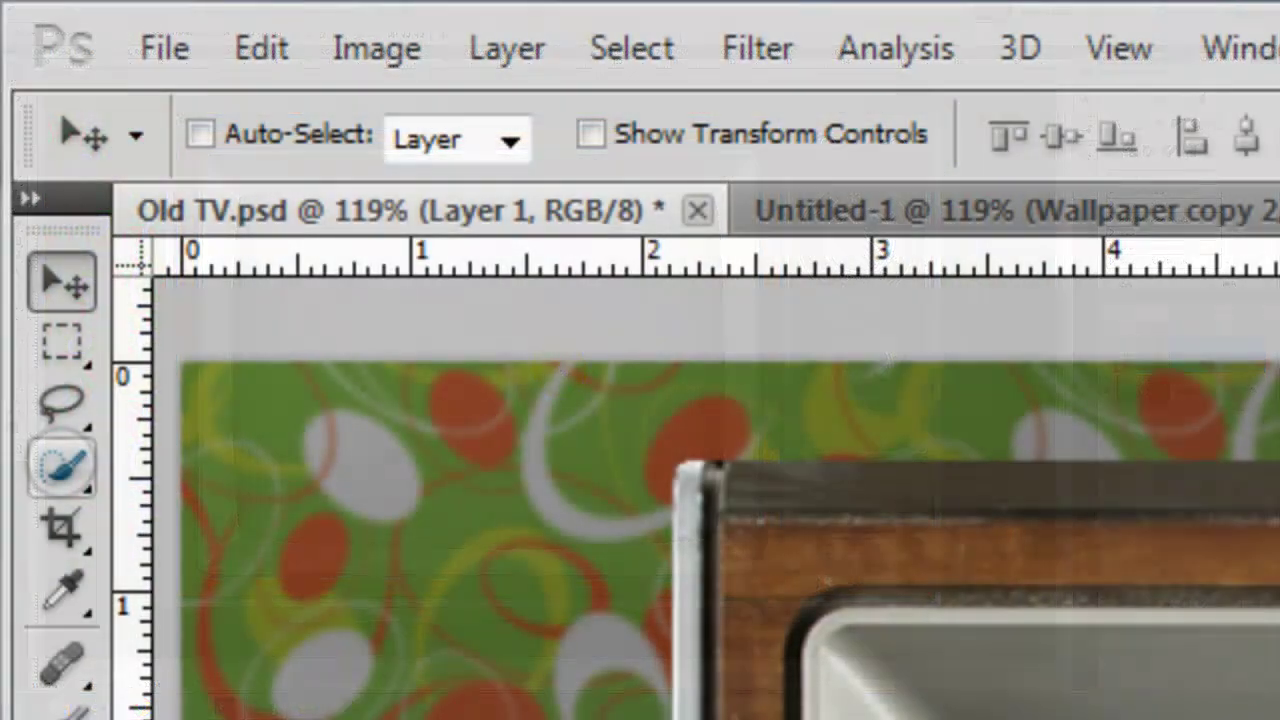
# Step: Select the TV screen with Quick Selection and feather the selection by 1 pixel
pyautogui.click(16, 116)
pyautogui.click(257, 466)
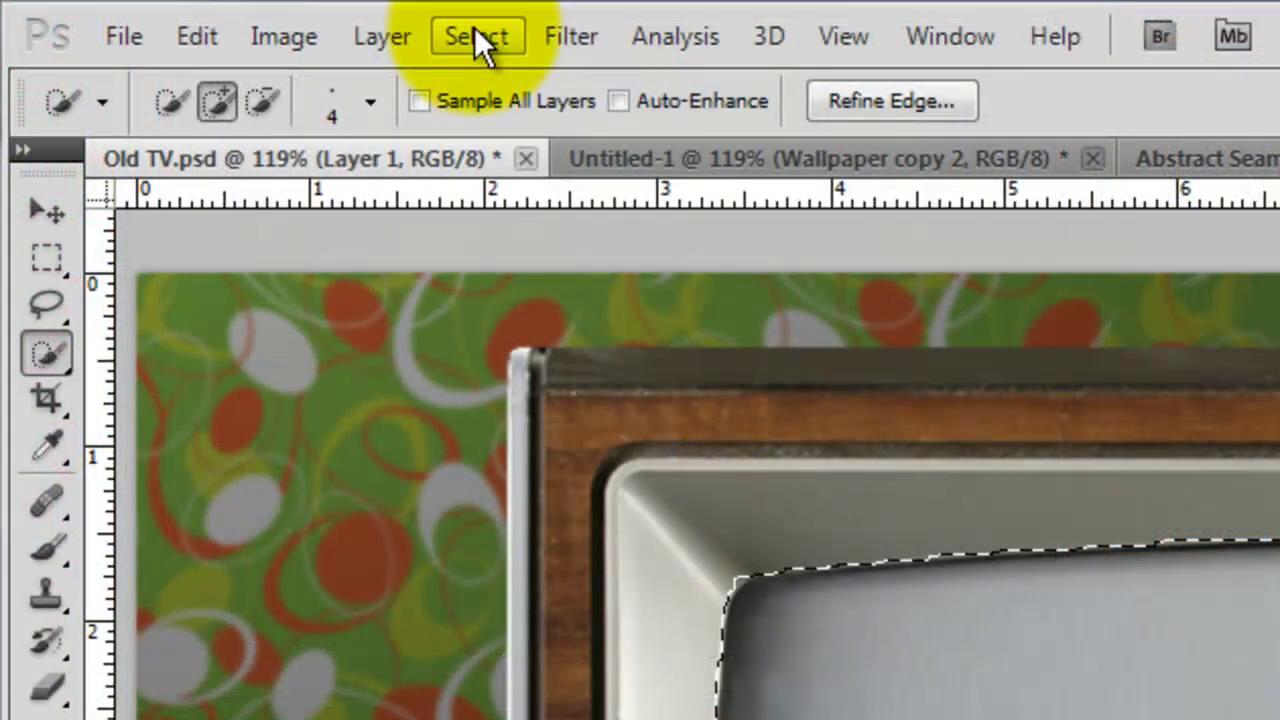
pyautogui.click(474, 37)
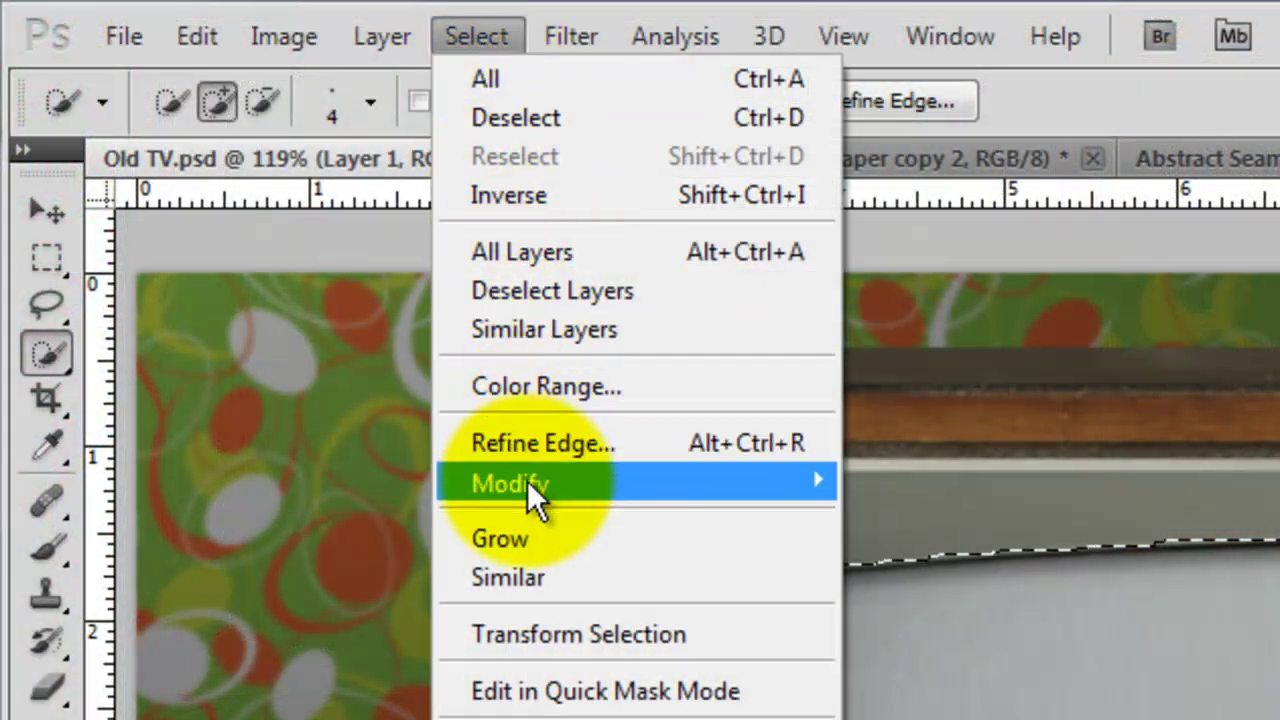
pyautogui.moveTo(527, 482)
pyautogui.click(271, 635)
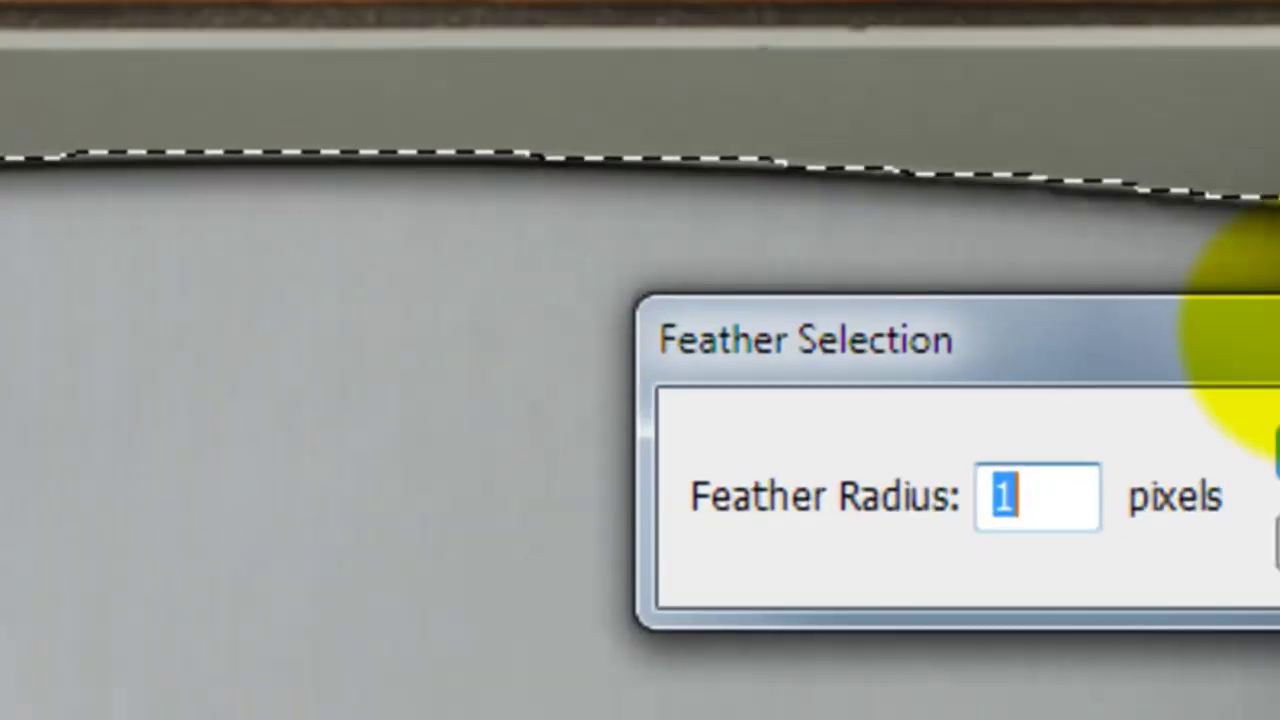
pyautogui.click(1038, 338)
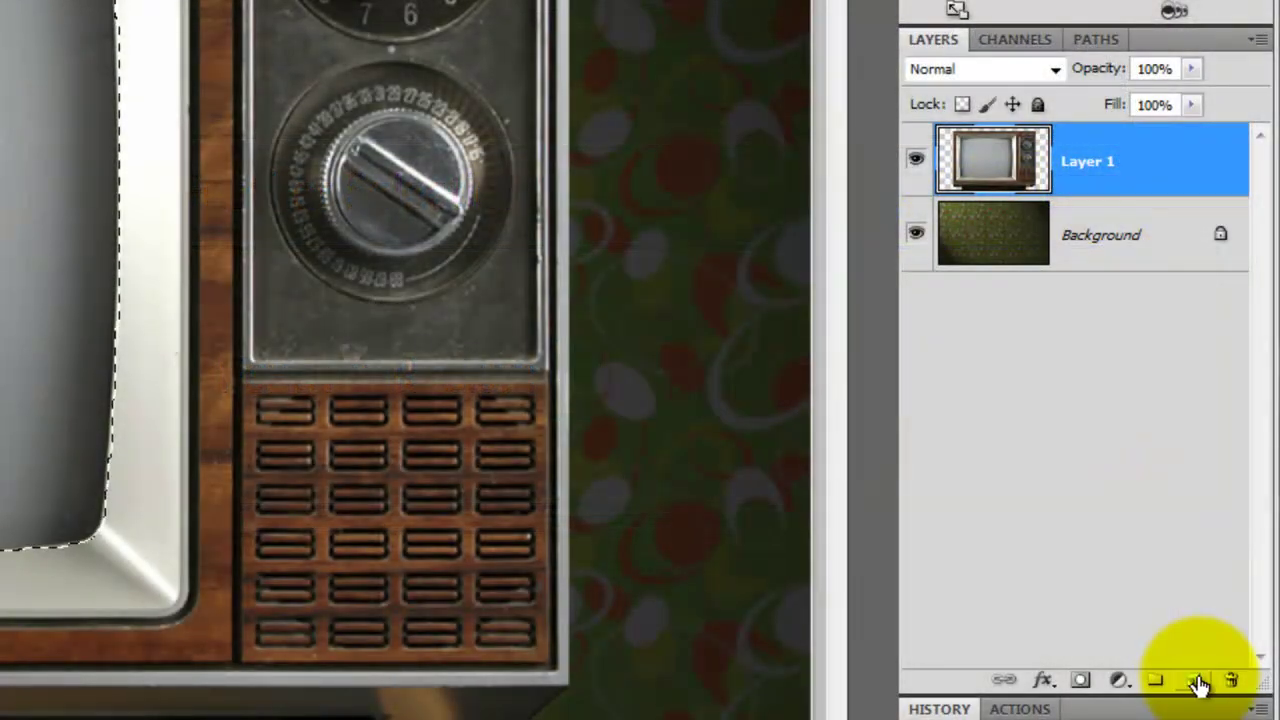
# Step: Add an empty Layer 2 masked to the screen selection, with its mask unlinked
pyautogui.click(1197, 683)
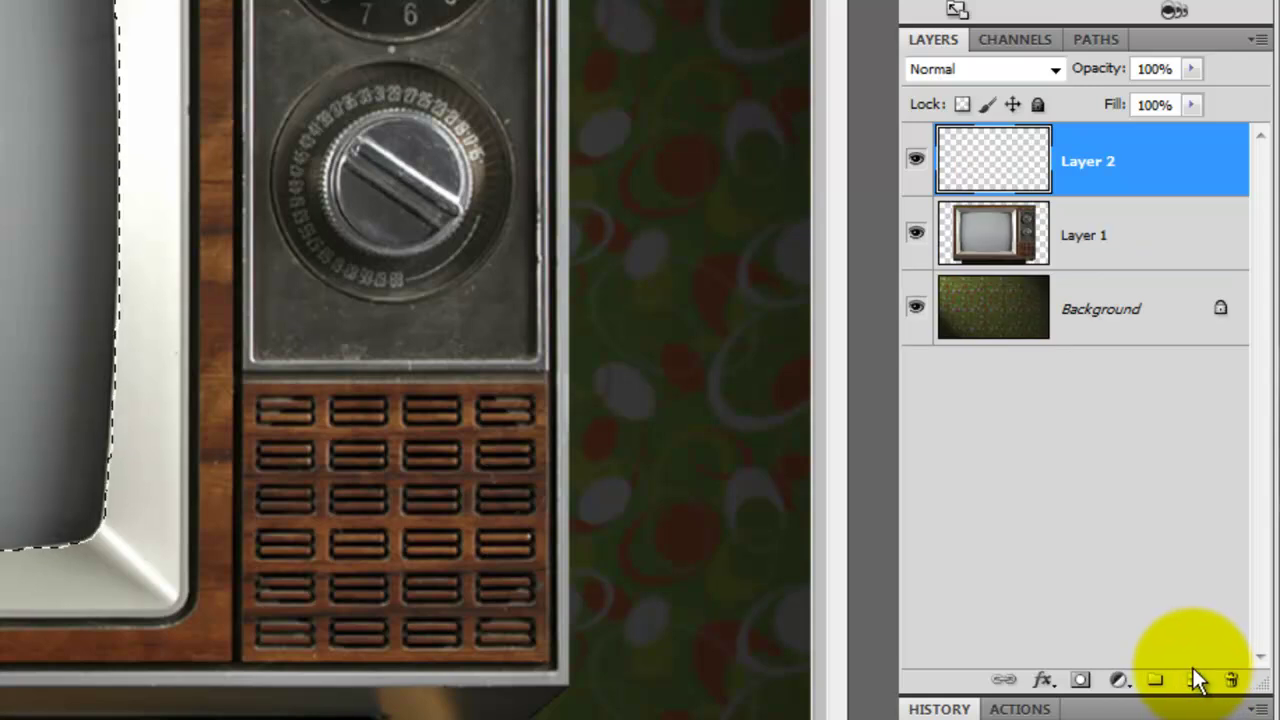
pyautogui.click(1081, 683)
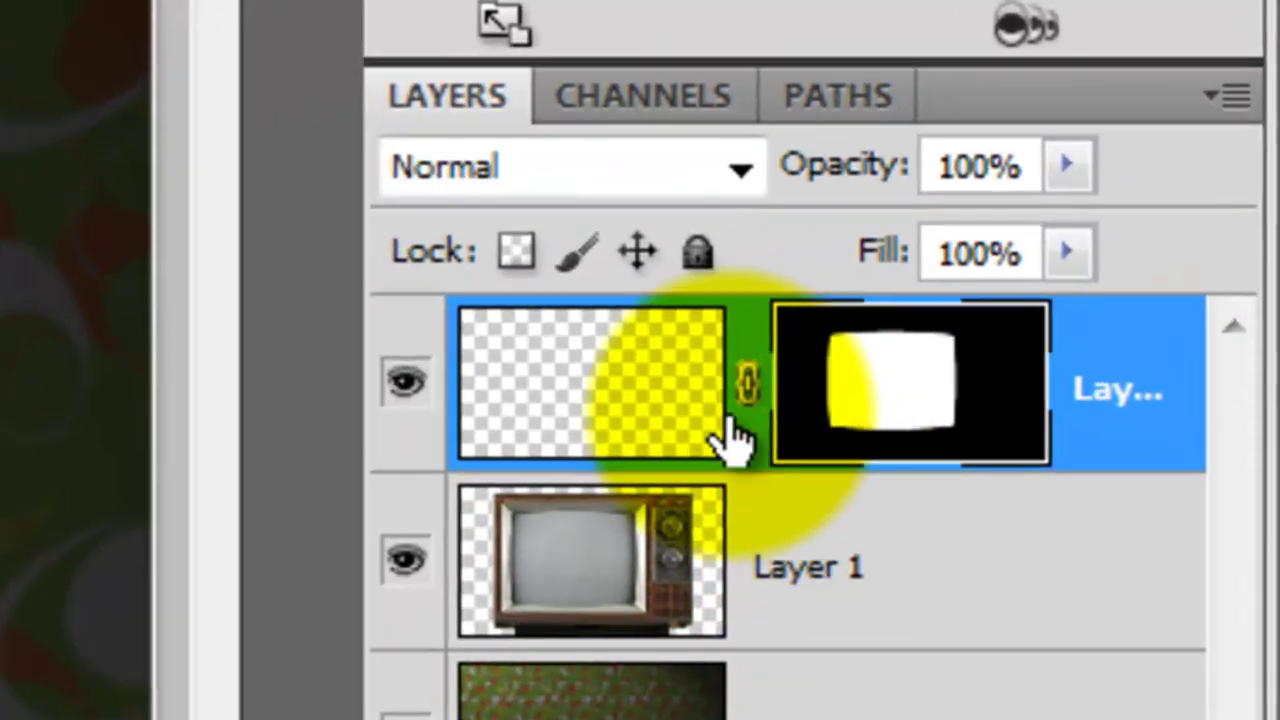
pyautogui.click(747, 384)
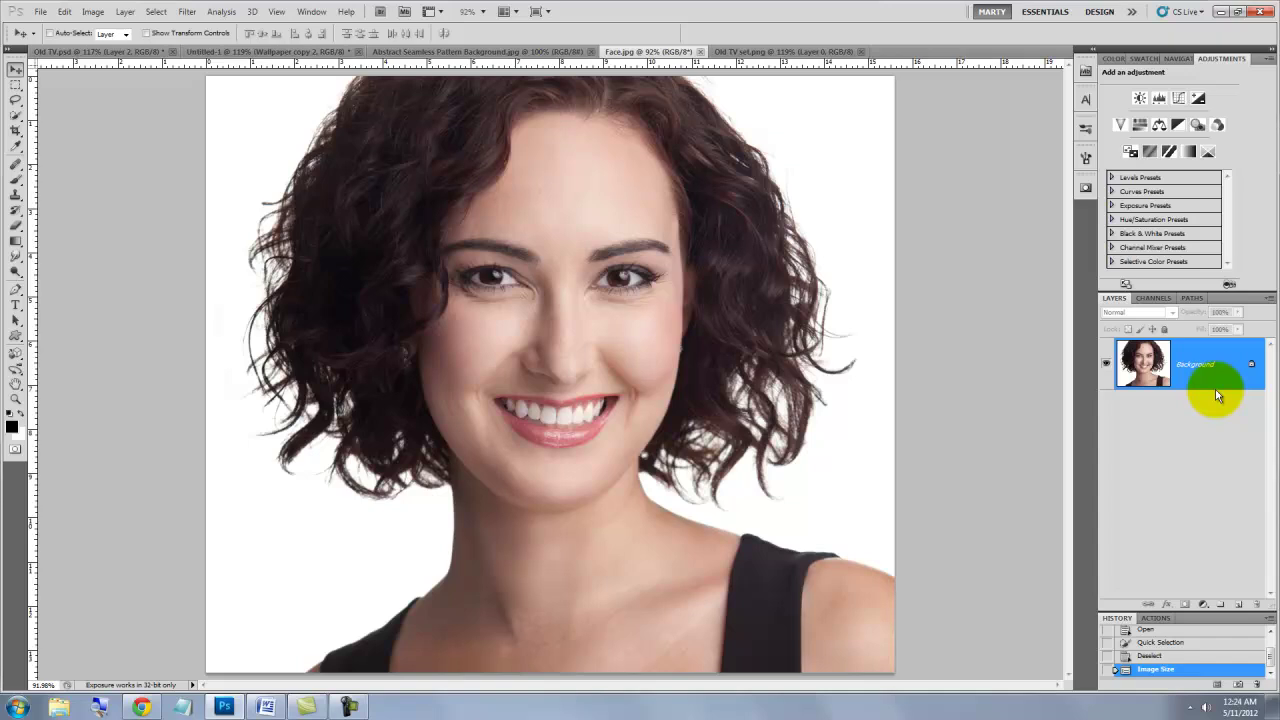
# Step: Paste the whole face photo into the masked Old TV.psd layer and begin scaling it to fit
pyautogui.hotkey('ctrl', 'a')
pyautogui.hotkey('ctrl', 'a')
pyautogui.hotkey('ctrl', 'c')
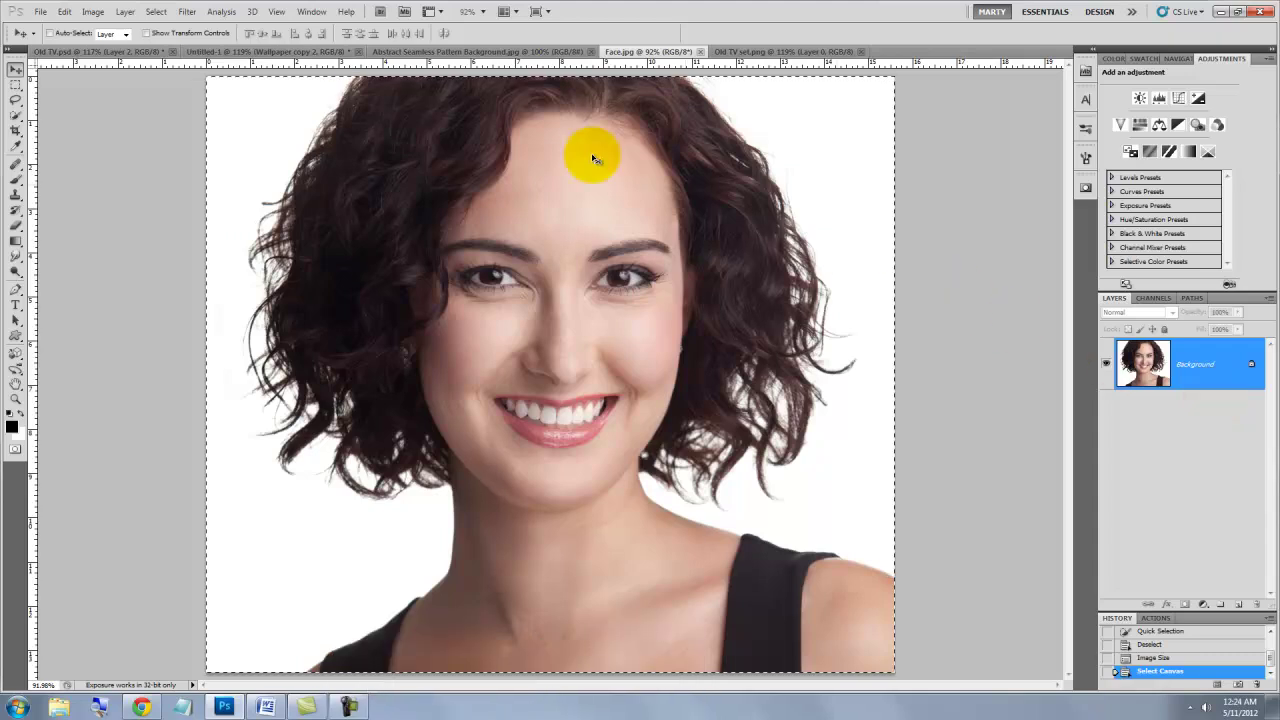
pyautogui.click(105, 52)
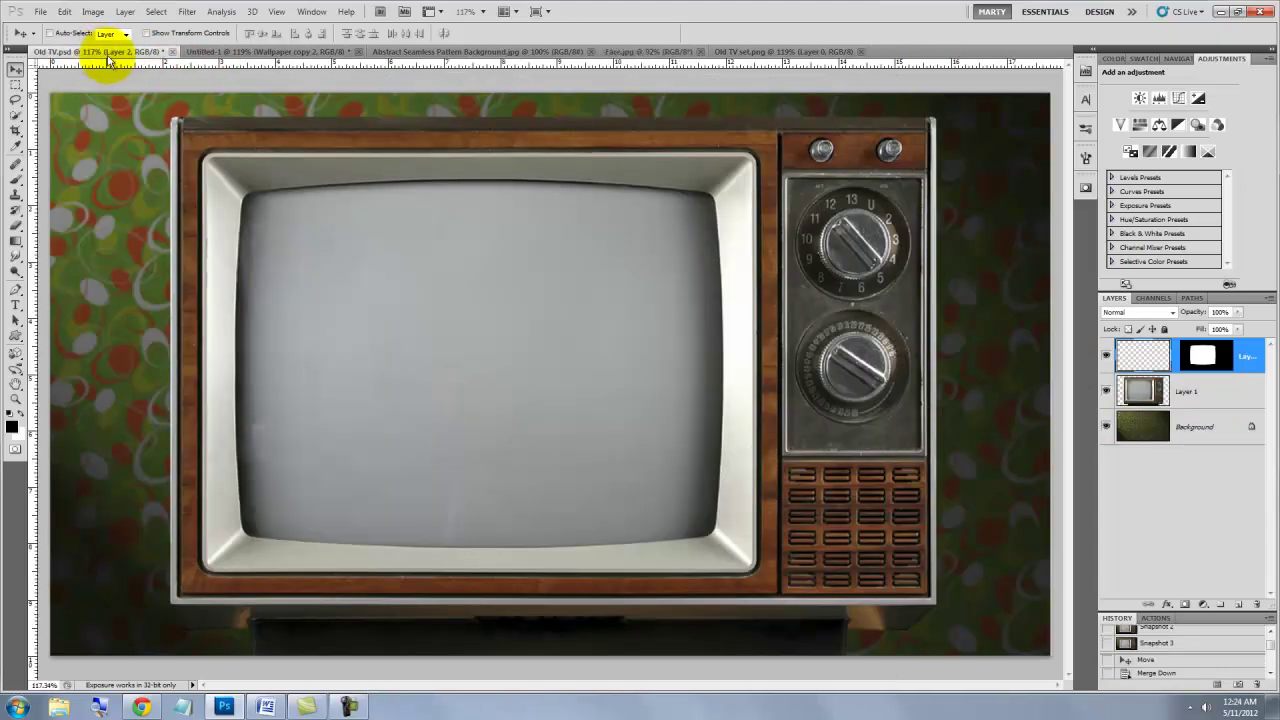
pyautogui.hotkey('ctrl', 'v')
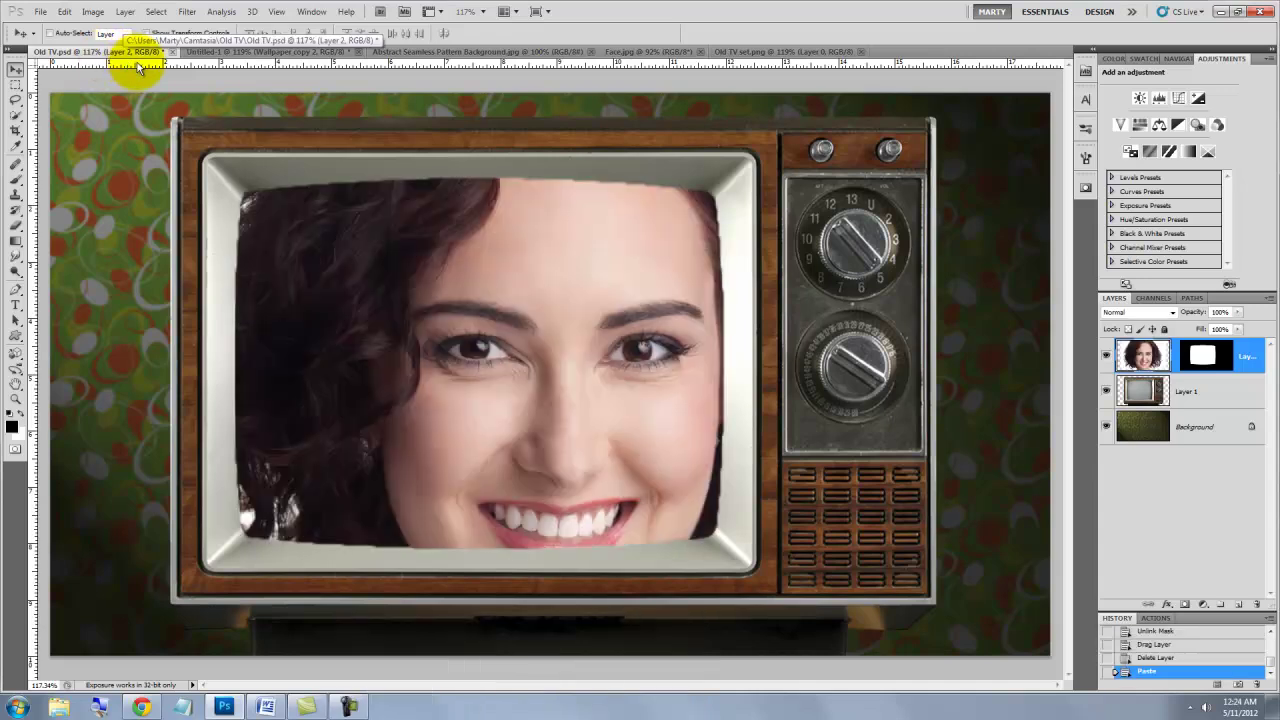
pyautogui.hotkey('ctrl', 't')
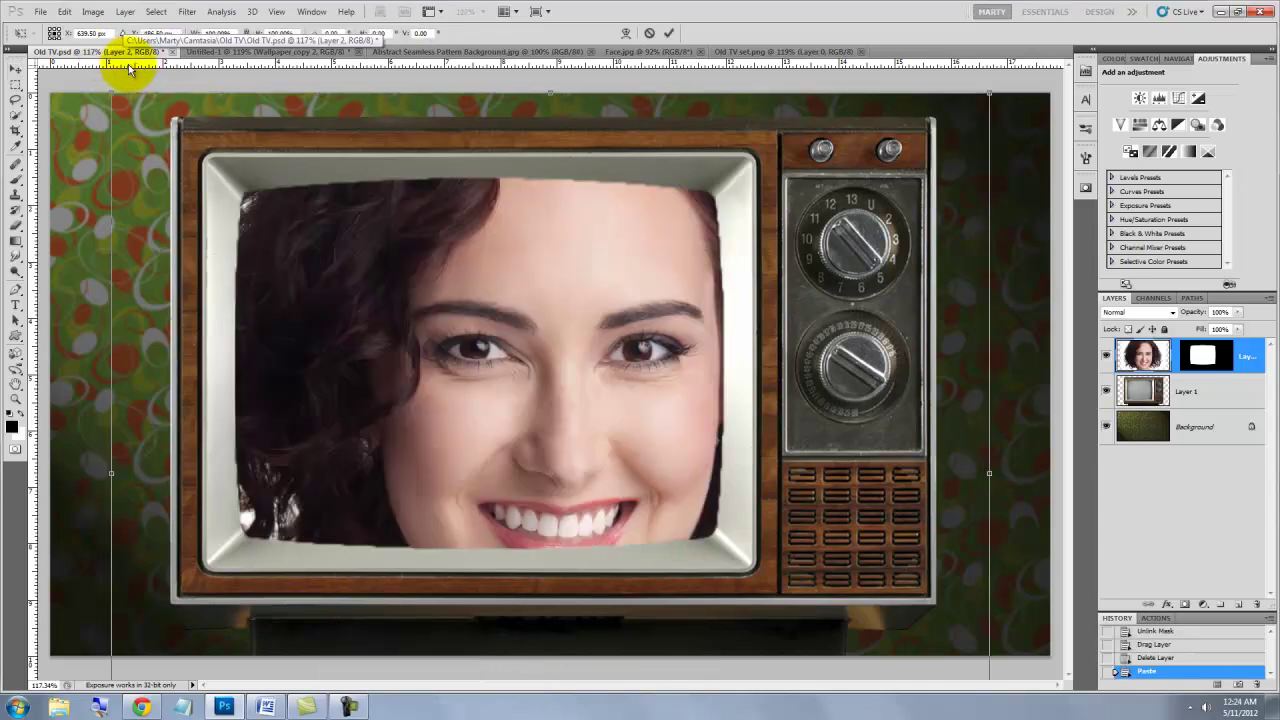
pyautogui.hotkey('ctrl', '0')
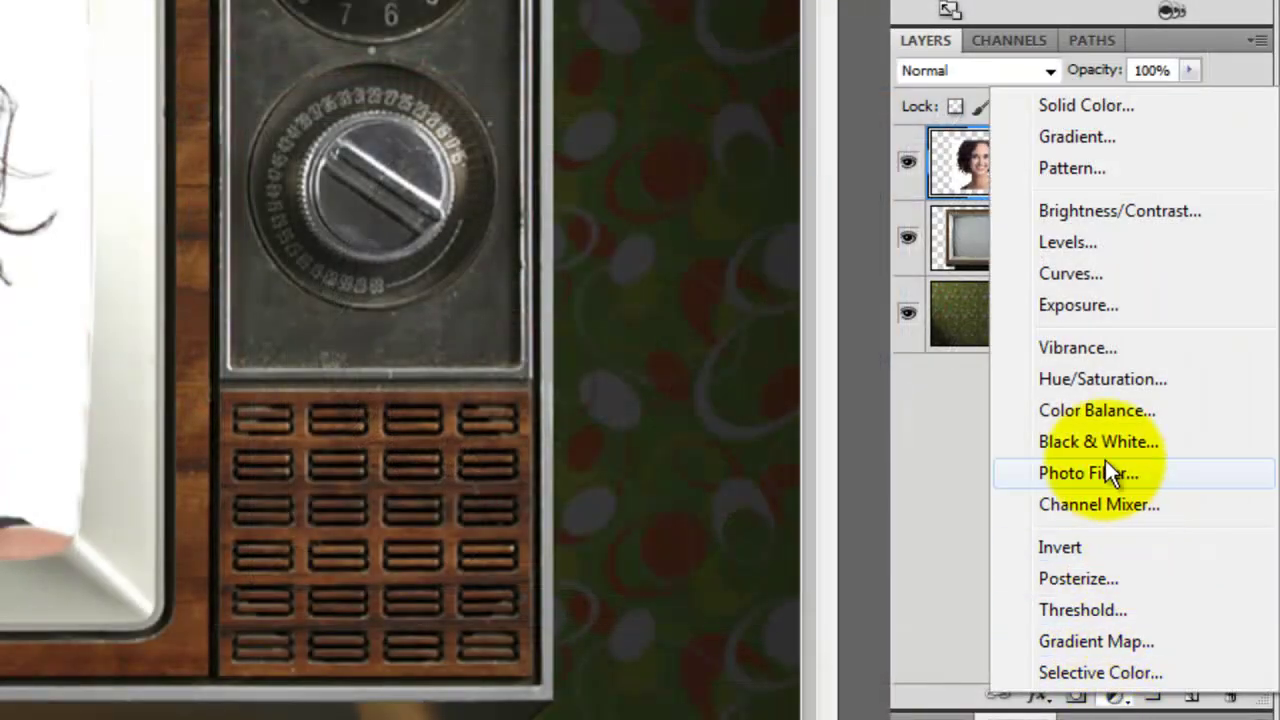
# Step: Add a Hue/Saturation adjustment with Colorize on, Hue 226 and Saturation 10
pyautogui.click(1092, 376)
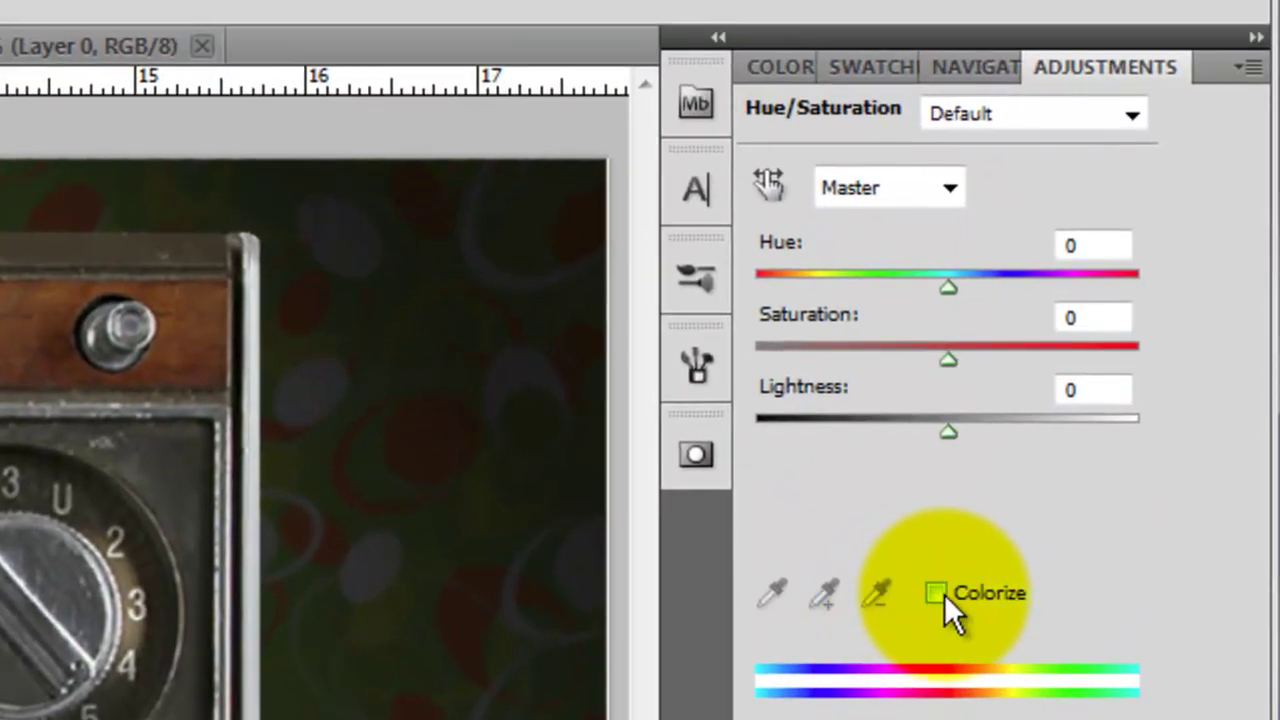
pyautogui.click(937, 594)
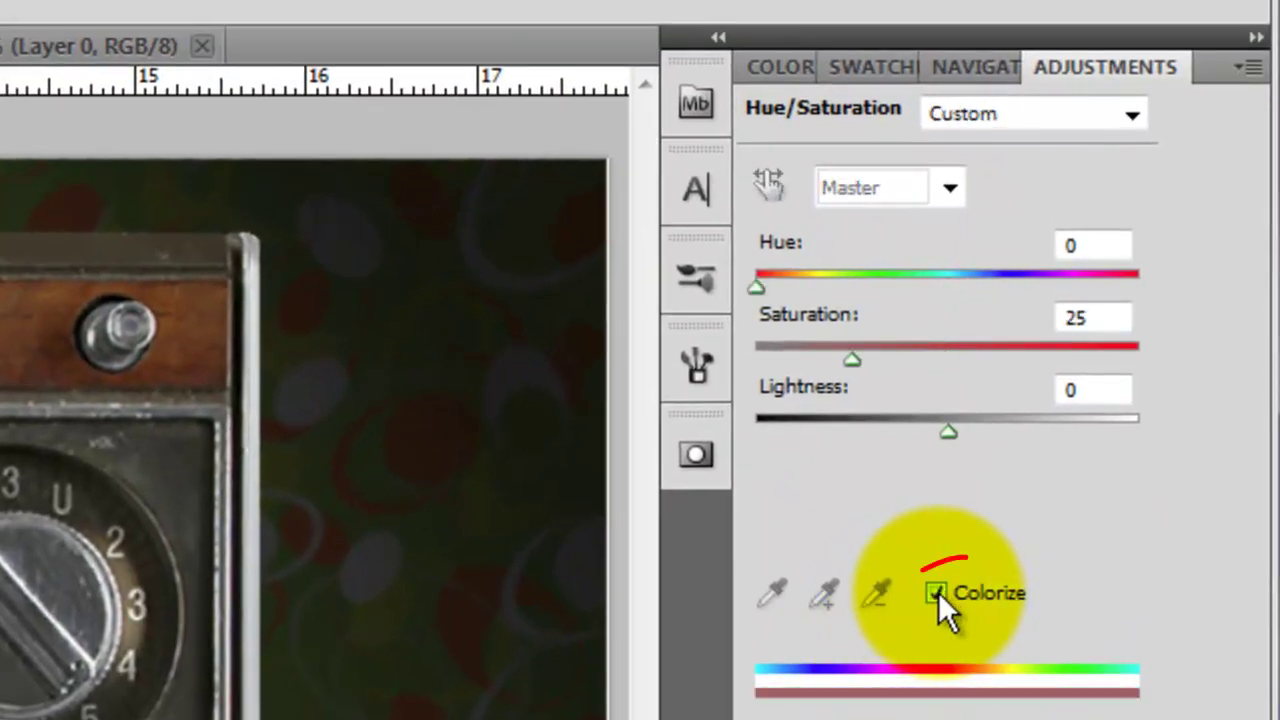
pyautogui.write('226')
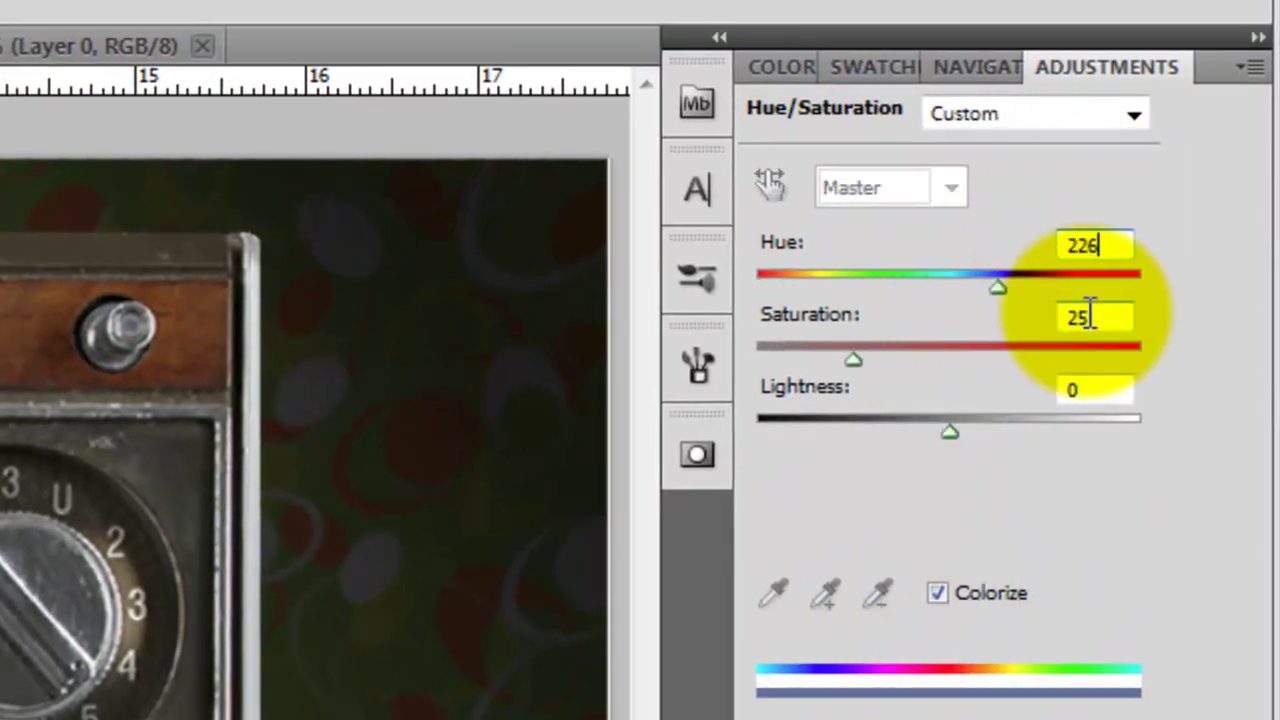
pyautogui.press('Tab')
pyautogui.write('10')
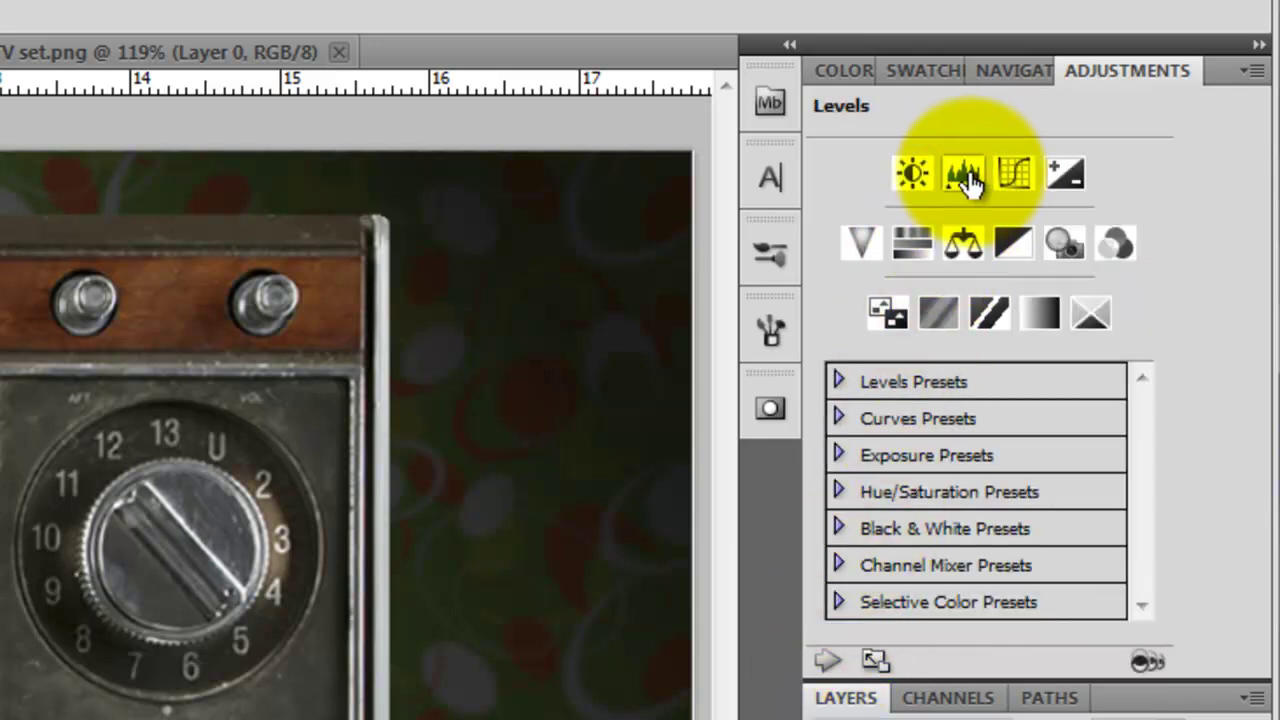
# Step: Add a Levels adjustment with midtones 0.76 and output white 199
pyautogui.click(965, 177)
pyautogui.doubleClick(1015, 390)
pyautogui.write('.')
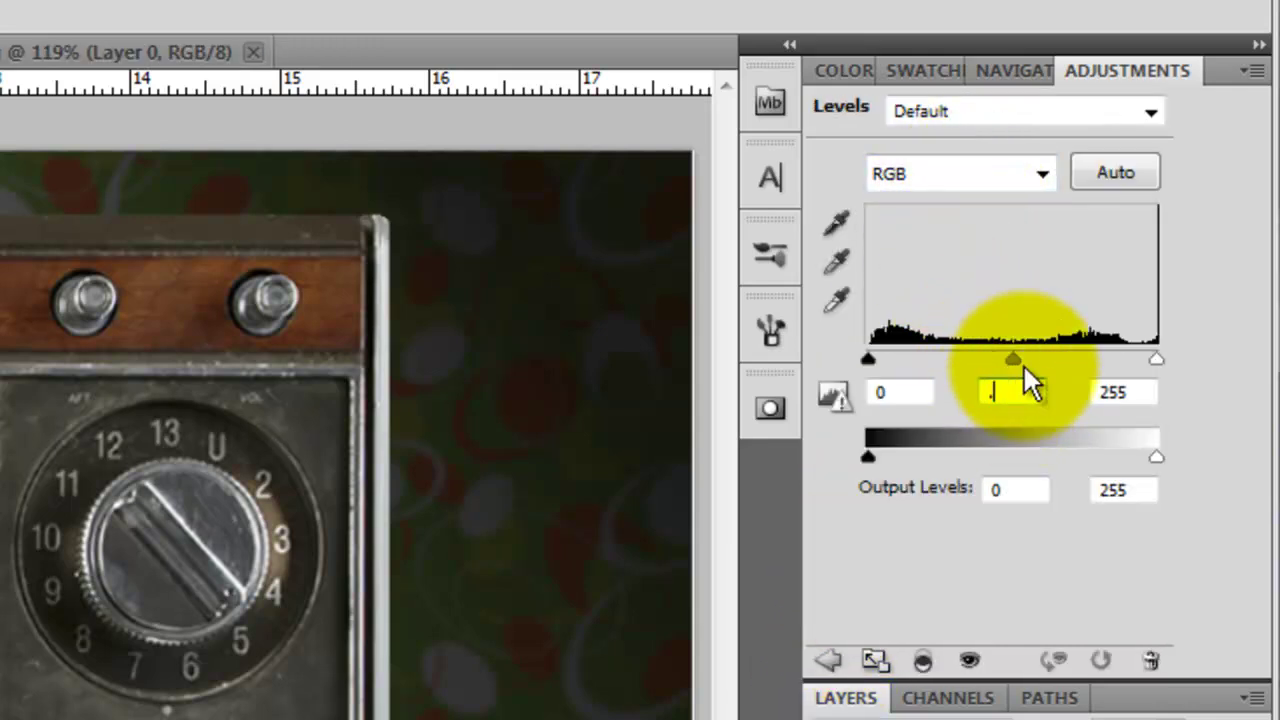
pyautogui.write('76')
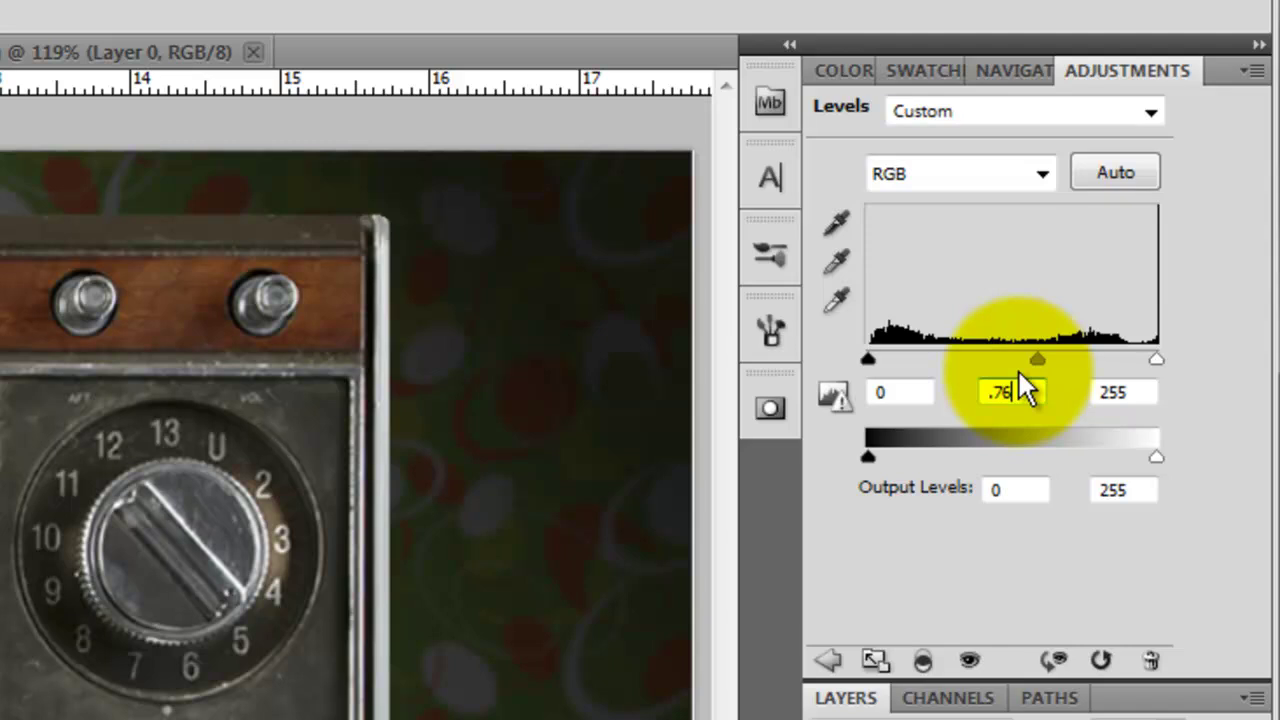
pyautogui.doubleClick(1130, 489)
pyautogui.write('199')
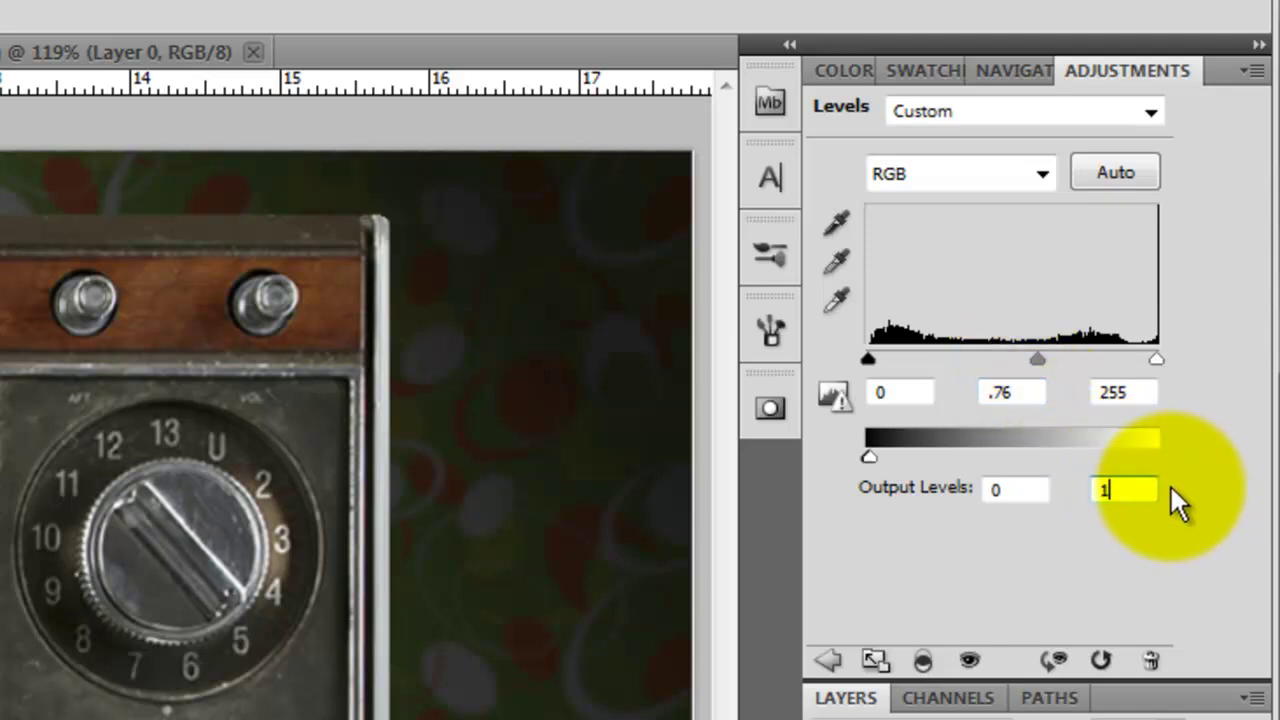
# Step: Add a Brightness/Contrast adjustment with brightness 54 and contrast -24
pyautogui.click(828, 660)
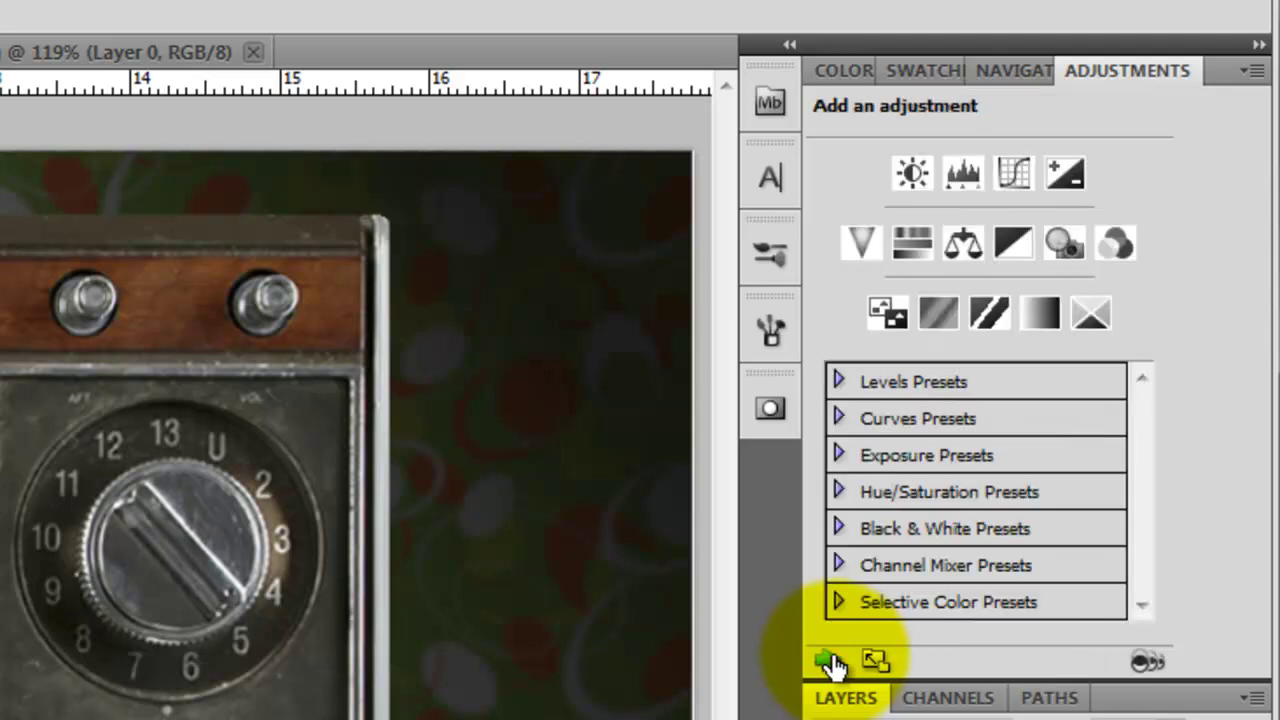
pyautogui.click(911, 172)
pyautogui.doubleClick(1103, 169)
pyautogui.write('54')
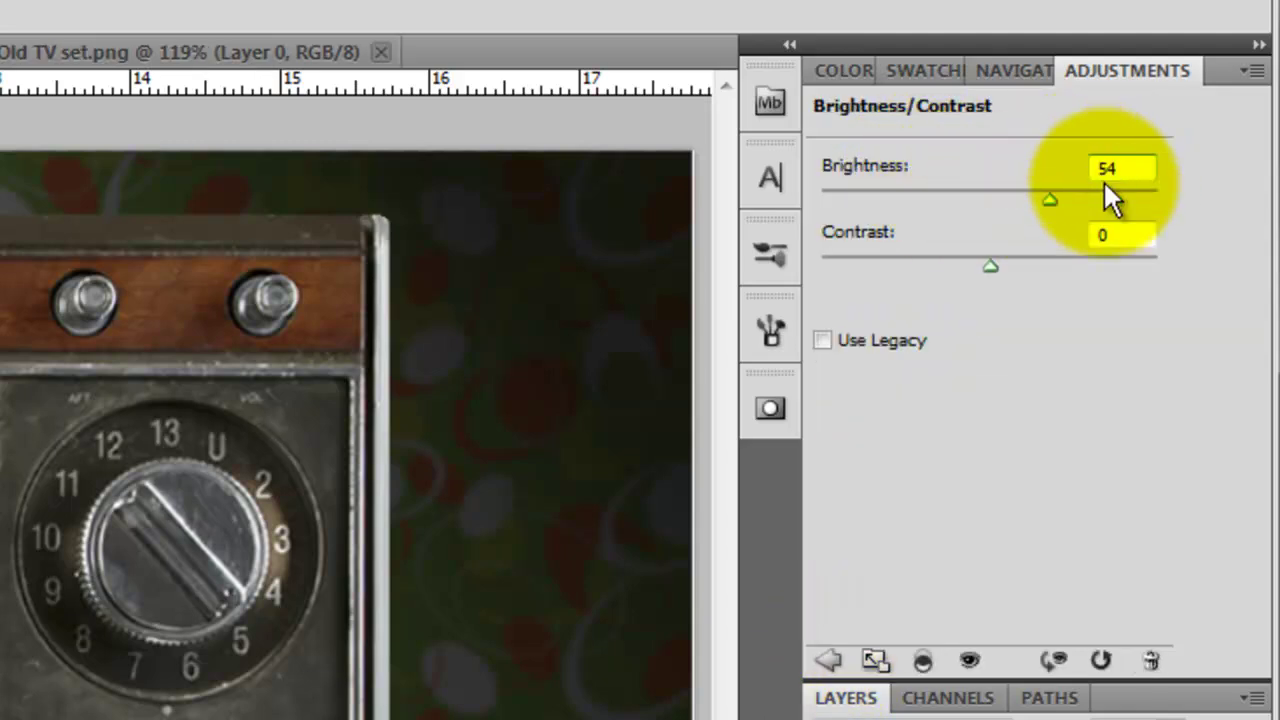
pyautogui.doubleClick(1123, 235)
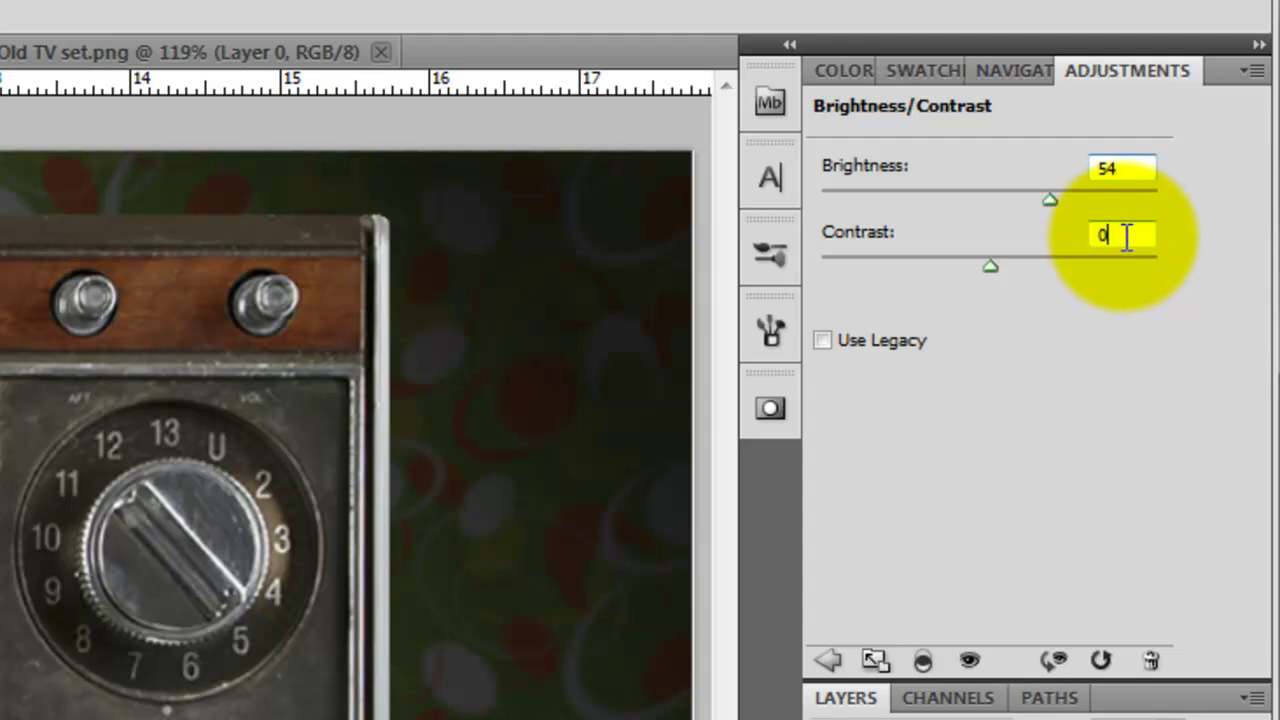
pyautogui.write('-24')
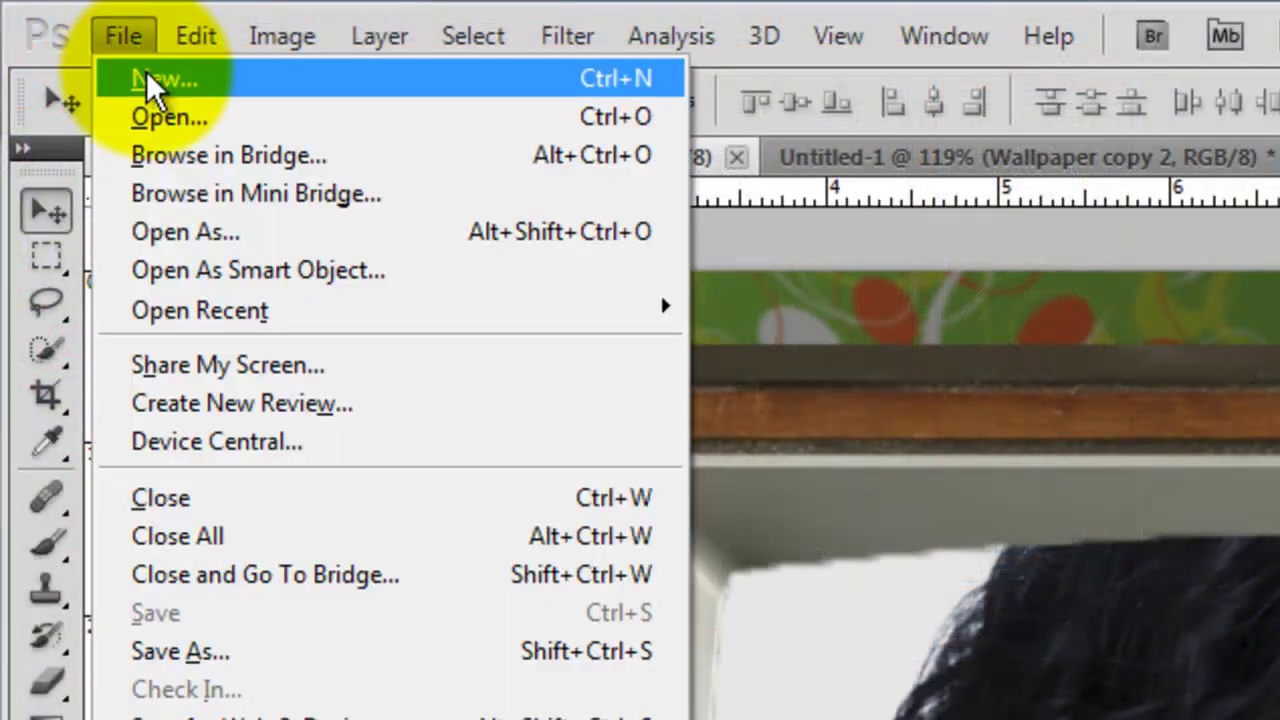
# Step: Create a new 1 × 4 pixel document with a Transparent background
pyautogui.click(148, 76)
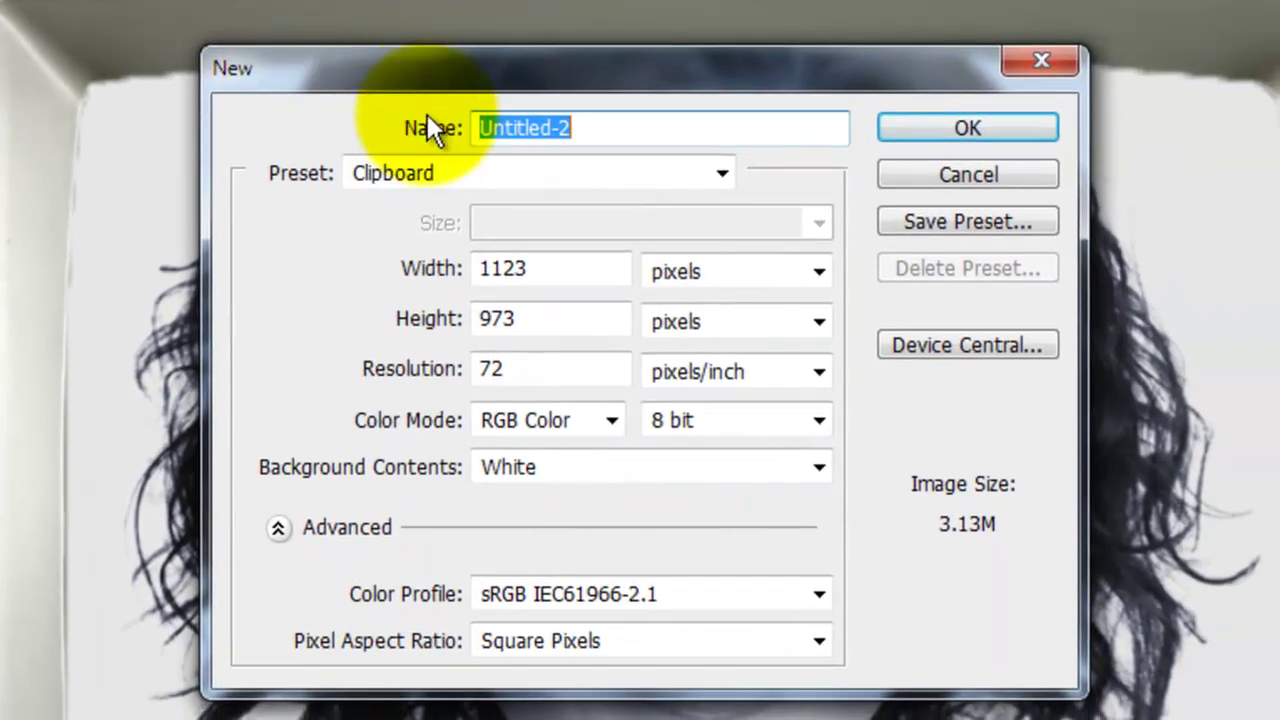
pyautogui.doubleClick(776, 467)
pyautogui.write('1')
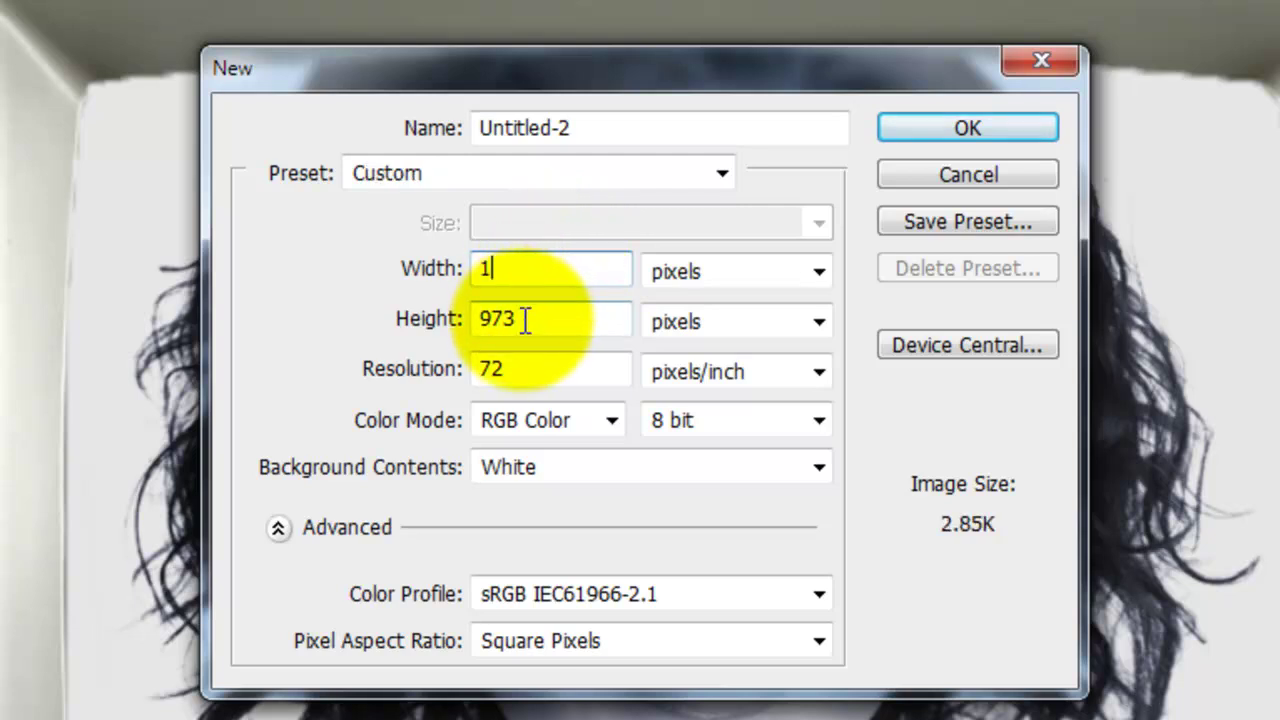
pyautogui.press('Tab')
pyautogui.write('4')
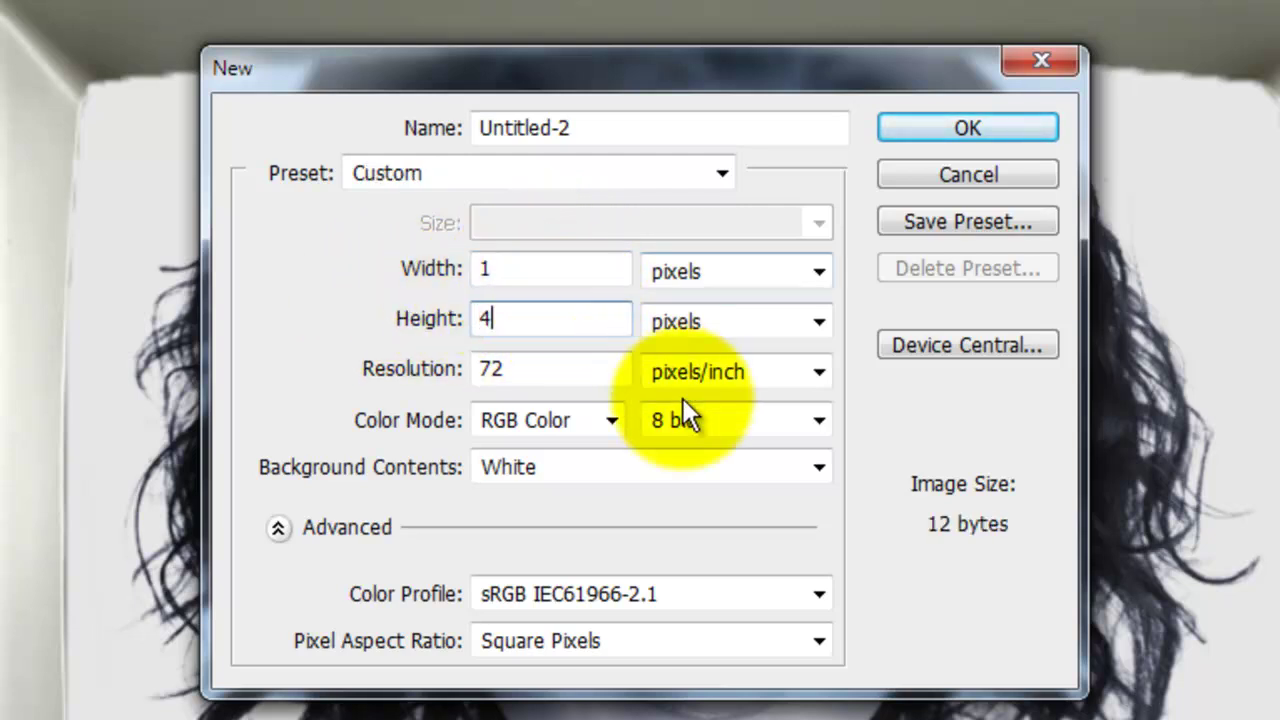
pyautogui.click(821, 466)
pyautogui.click(656, 555)
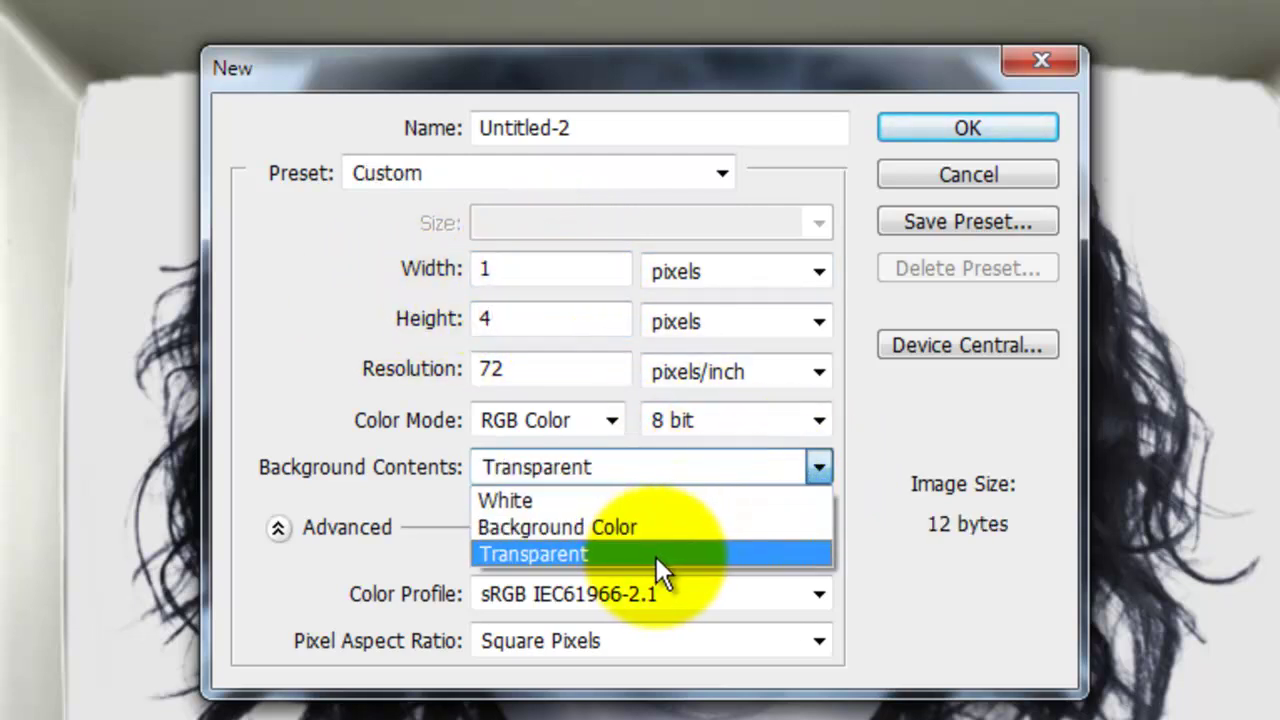
pyautogui.click(967, 130)
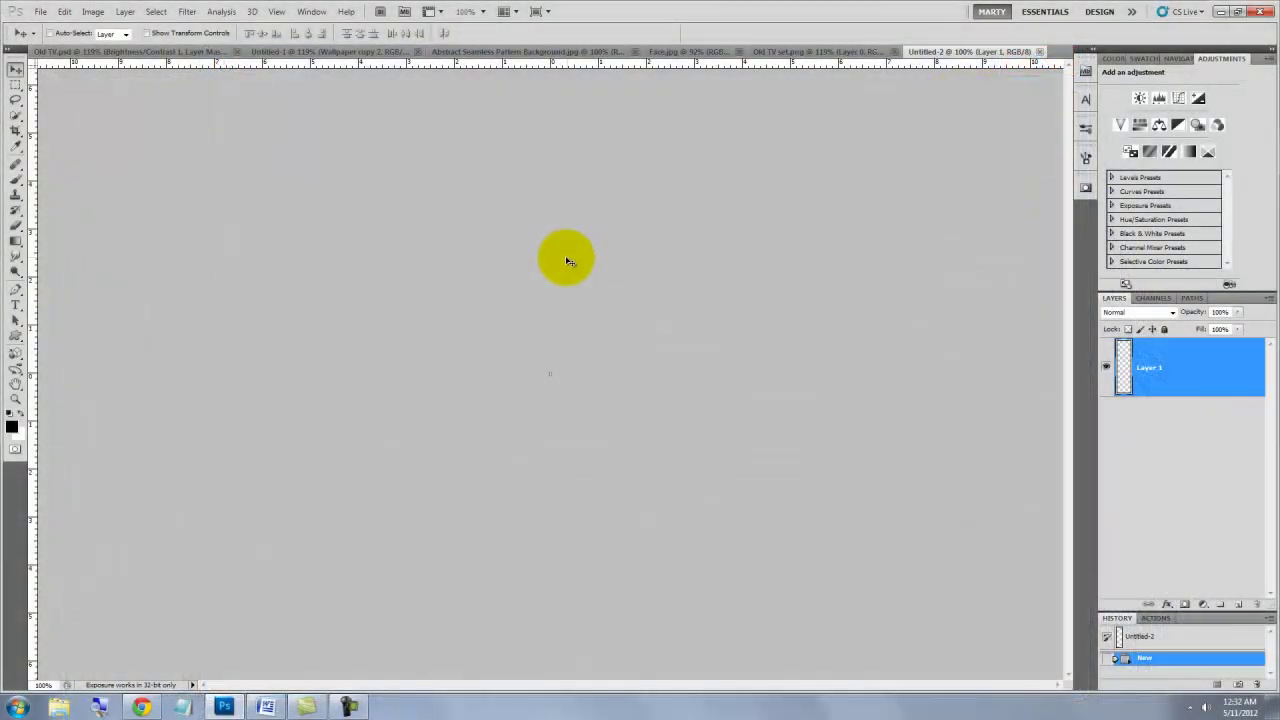
# Step: Zoom into the tiny canvas and set the foreground colour to 50% grey for the stripe
pyautogui.press('z')
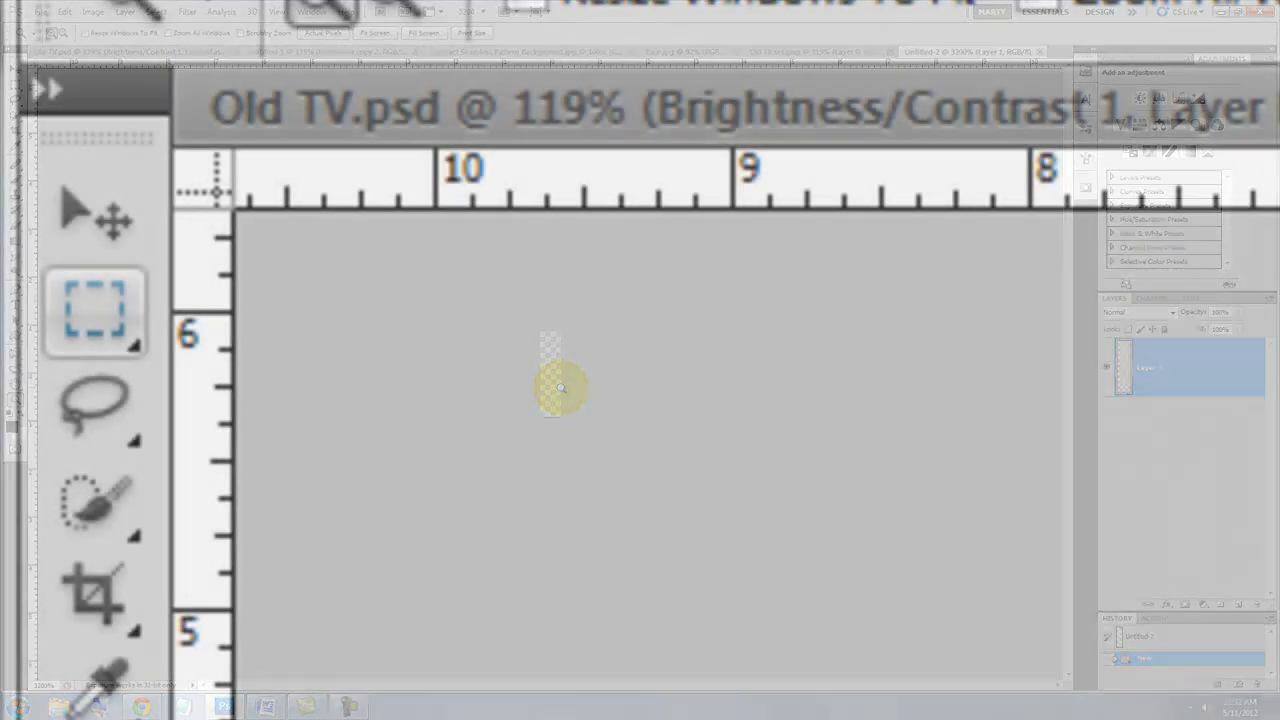
pyautogui.click(16, 86)
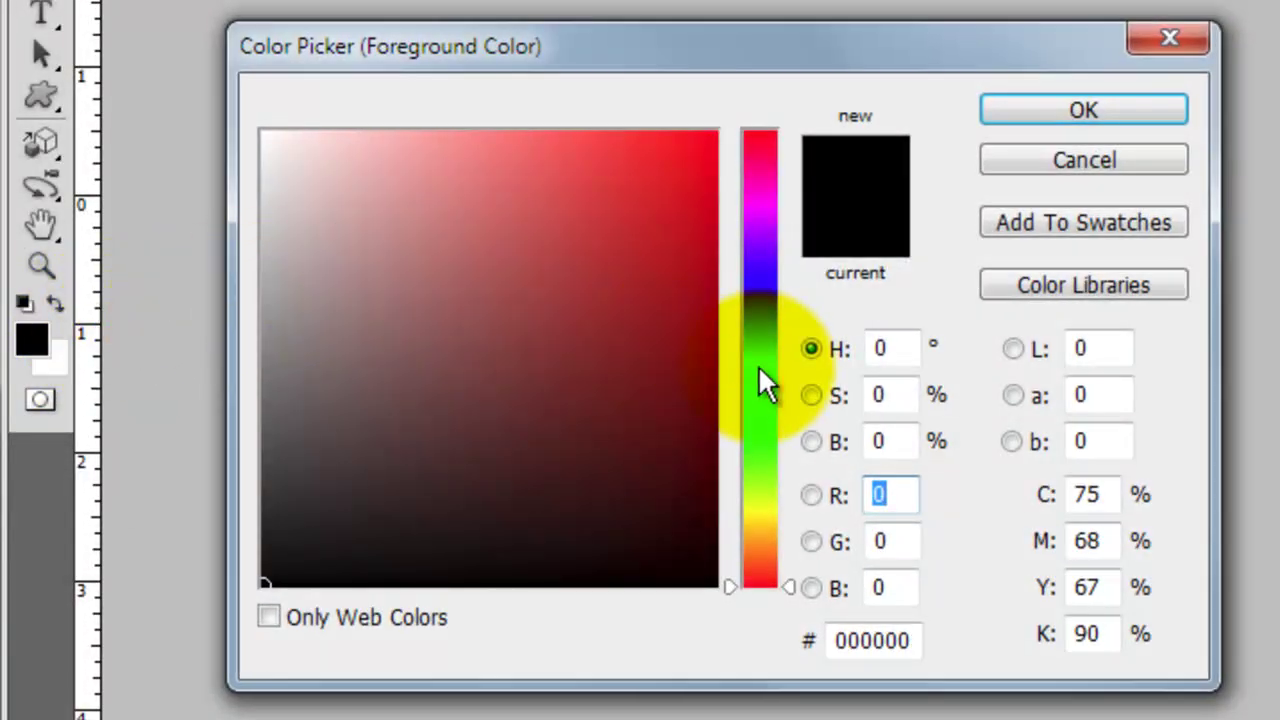
pyautogui.doubleClick(880, 441)
pyautogui.write('50')
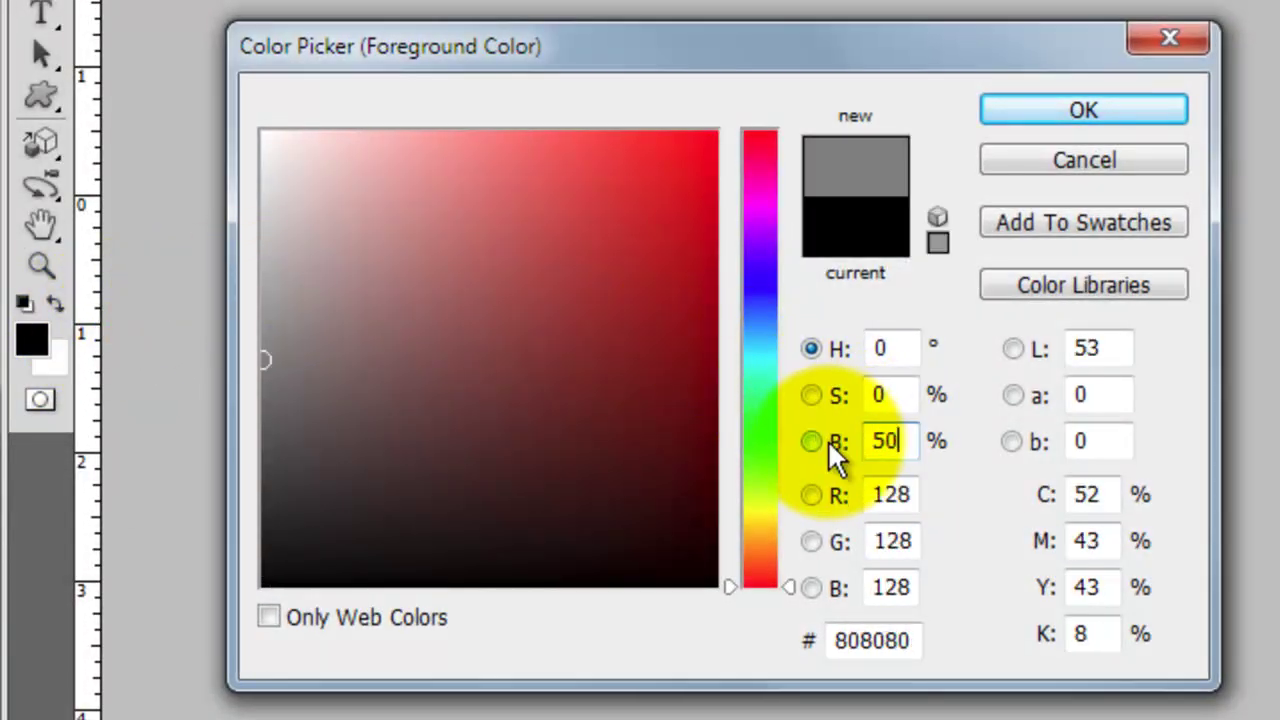
pyautogui.click(1040, 112)
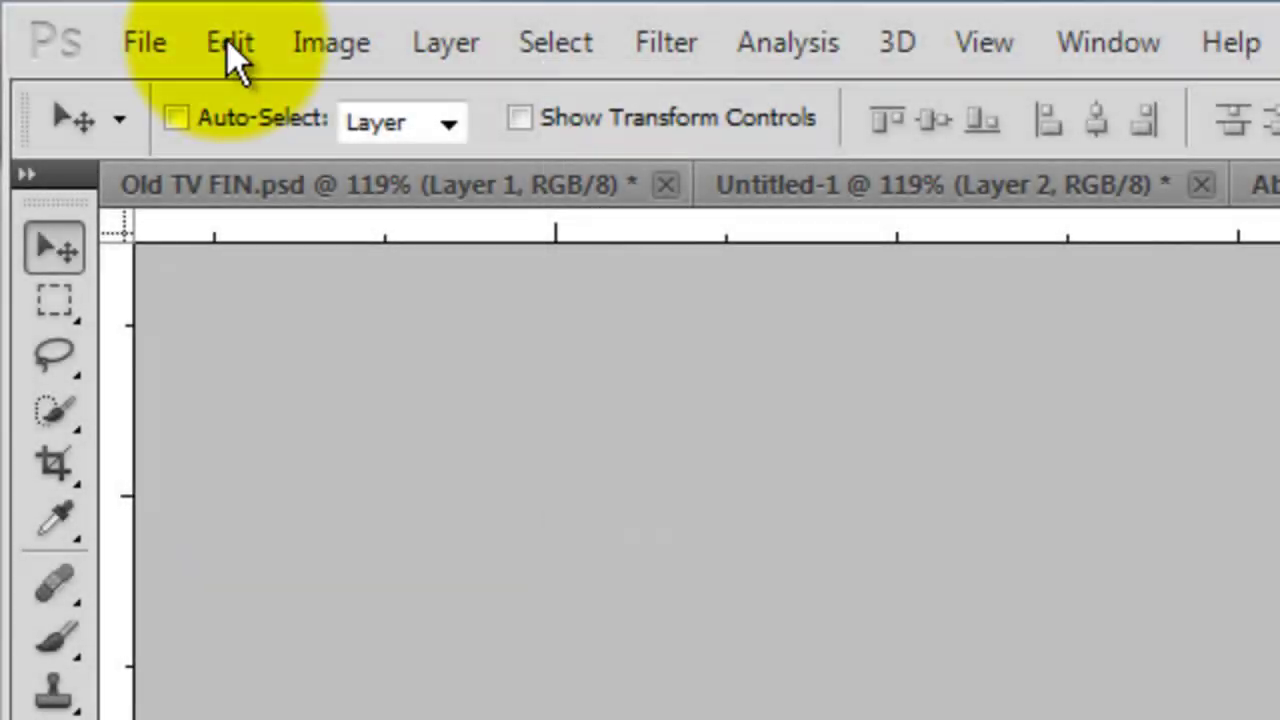
# Step: Define the striped tile as a pattern named 'TV SCAN LINES'
pyautogui.click(232, 48)
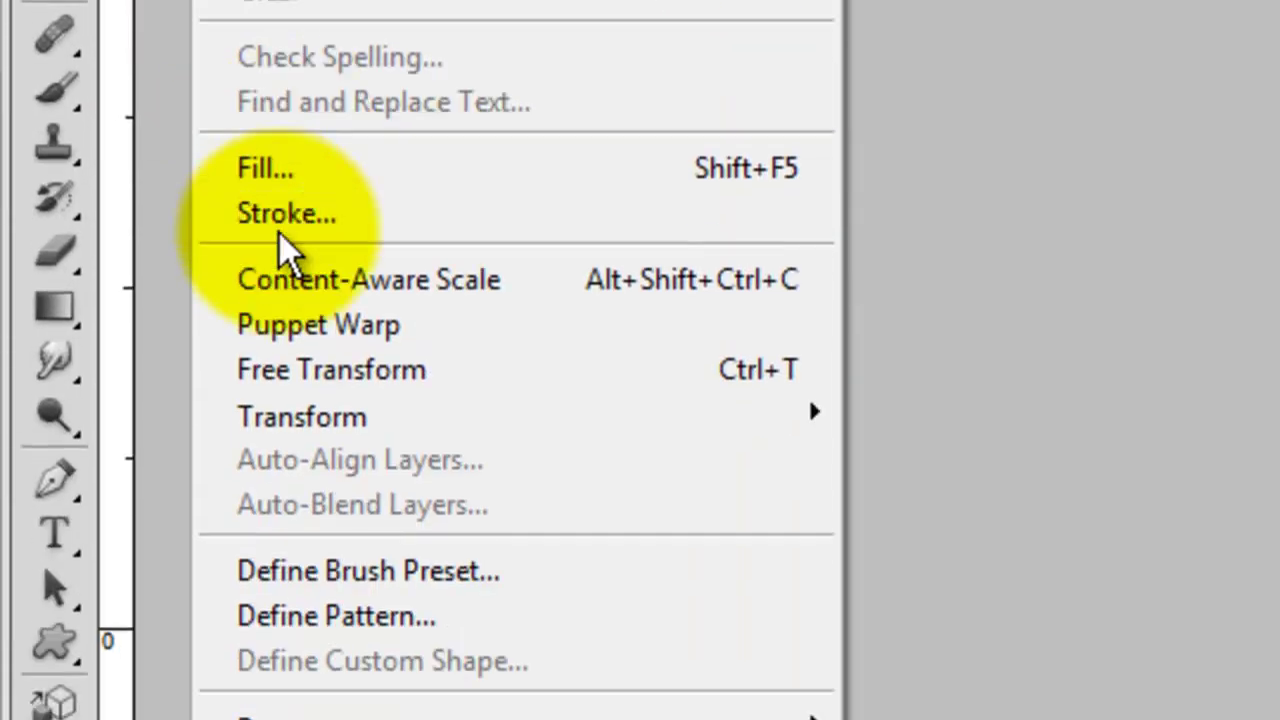
pyautogui.click(288, 378)
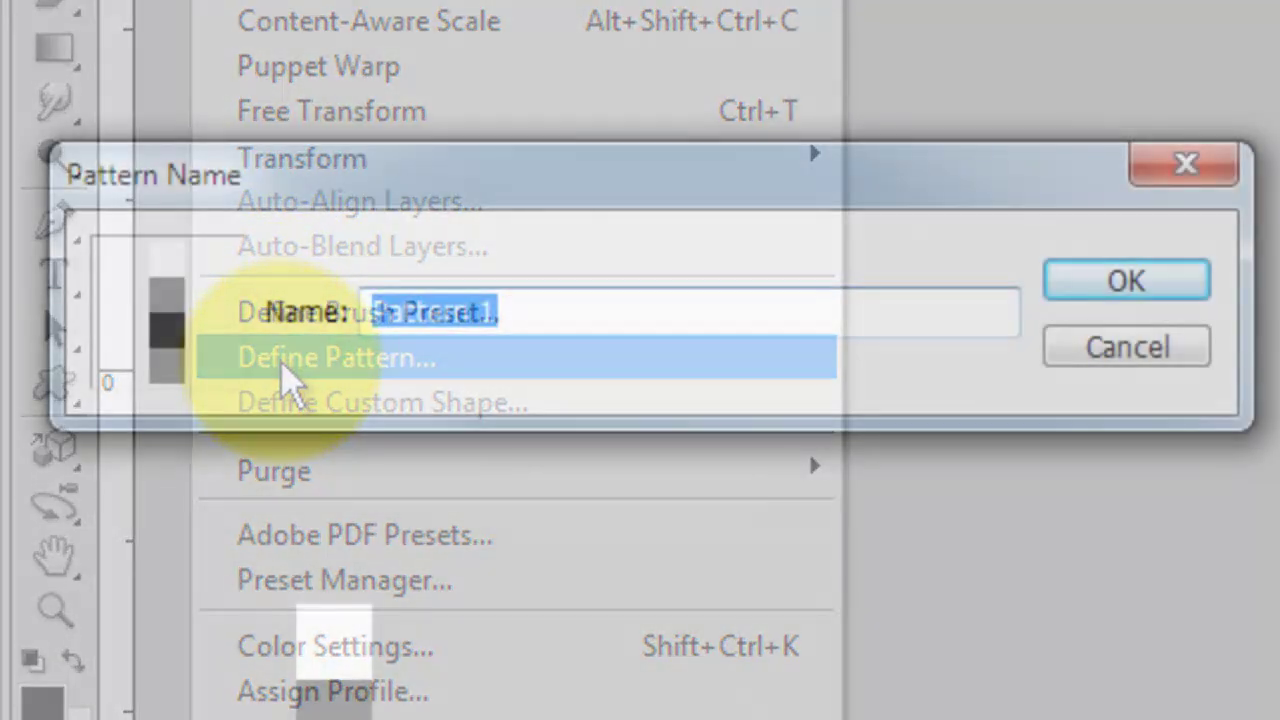
pyautogui.press('BackSpace')
pyautogui.write('TV SCAN LINES')
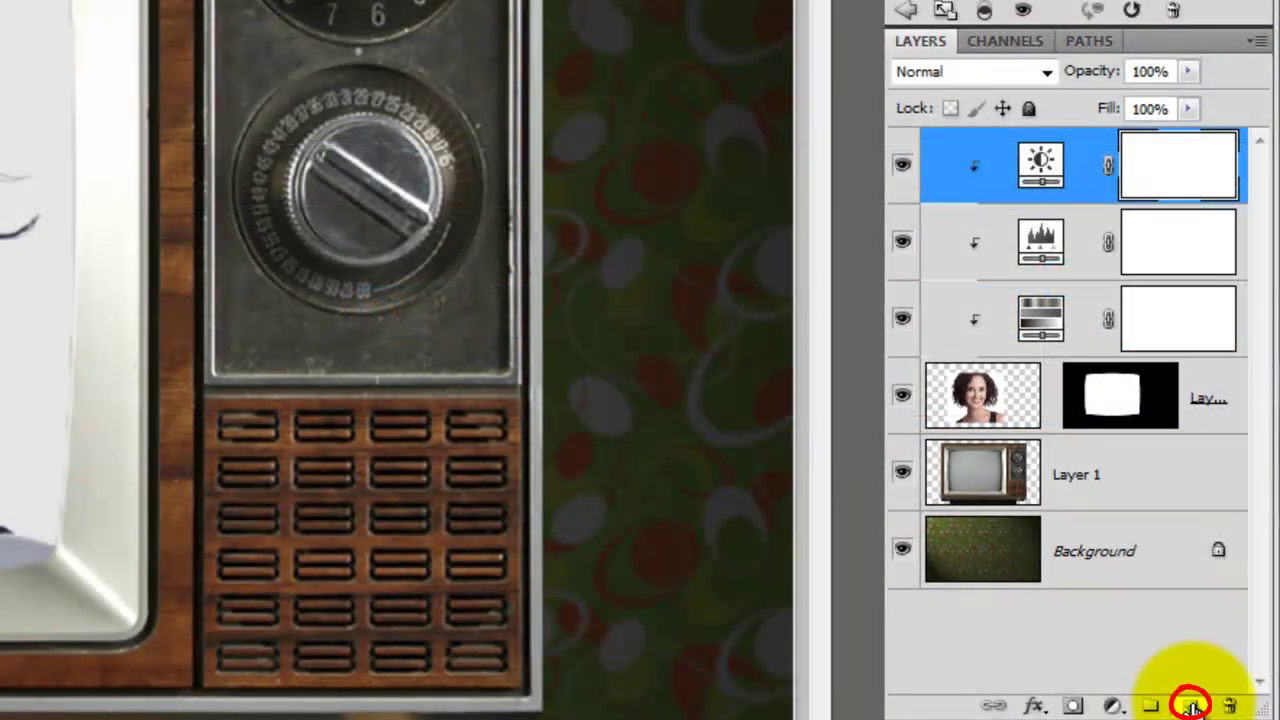
# Step: Add a new top layer carrying a copy of the photo's screen-shaped mask, with its pixels targeted
pyautogui.click(1192, 706)
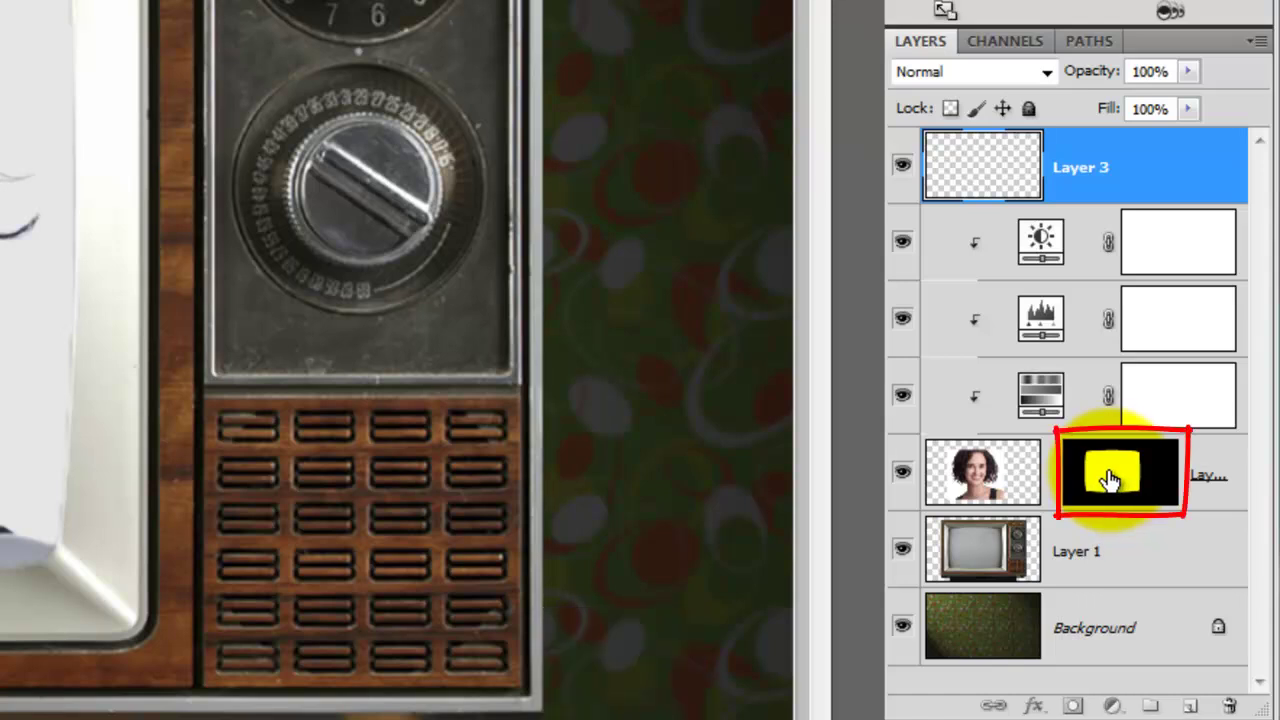
pyautogui.moveTo(1116, 475); pyautogui.dragTo(1127, 175)
pyautogui.click(995, 172)
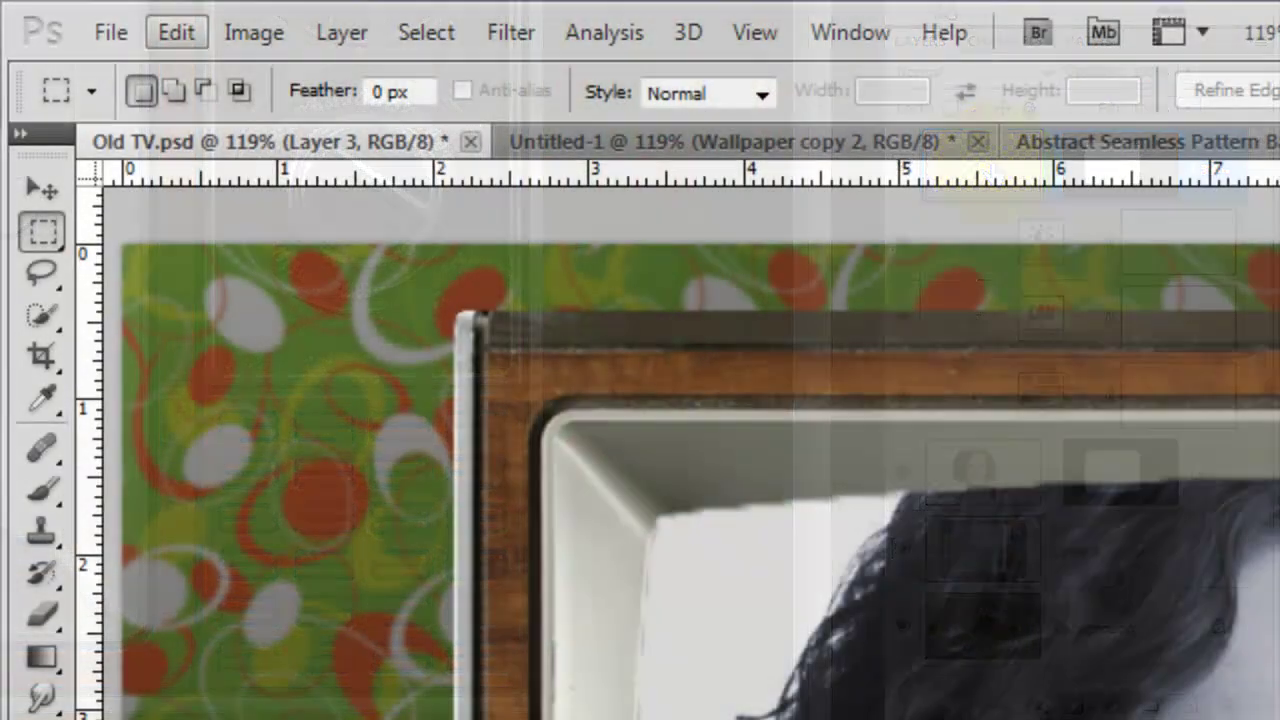
# Step: Fill the new layer with the TV SCAN LINES pattern
pyautogui.click(176, 33)
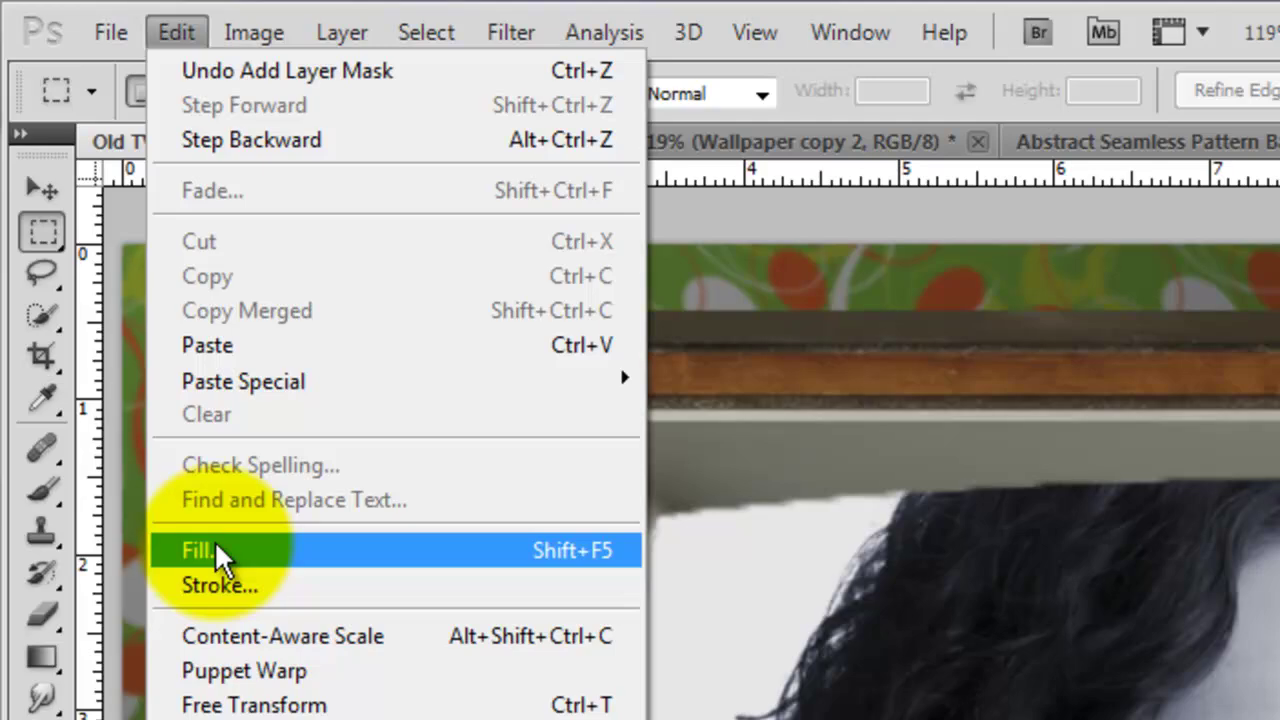
pyautogui.click(200, 550)
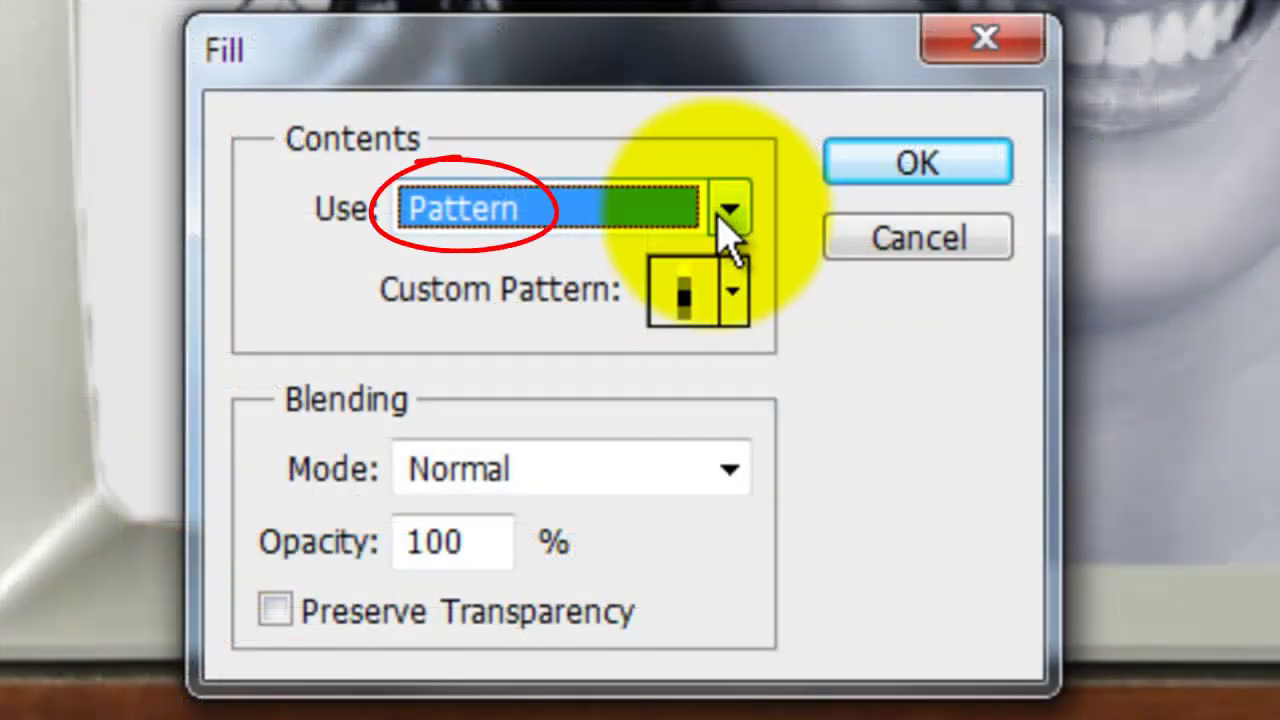
pyautogui.click(733, 291)
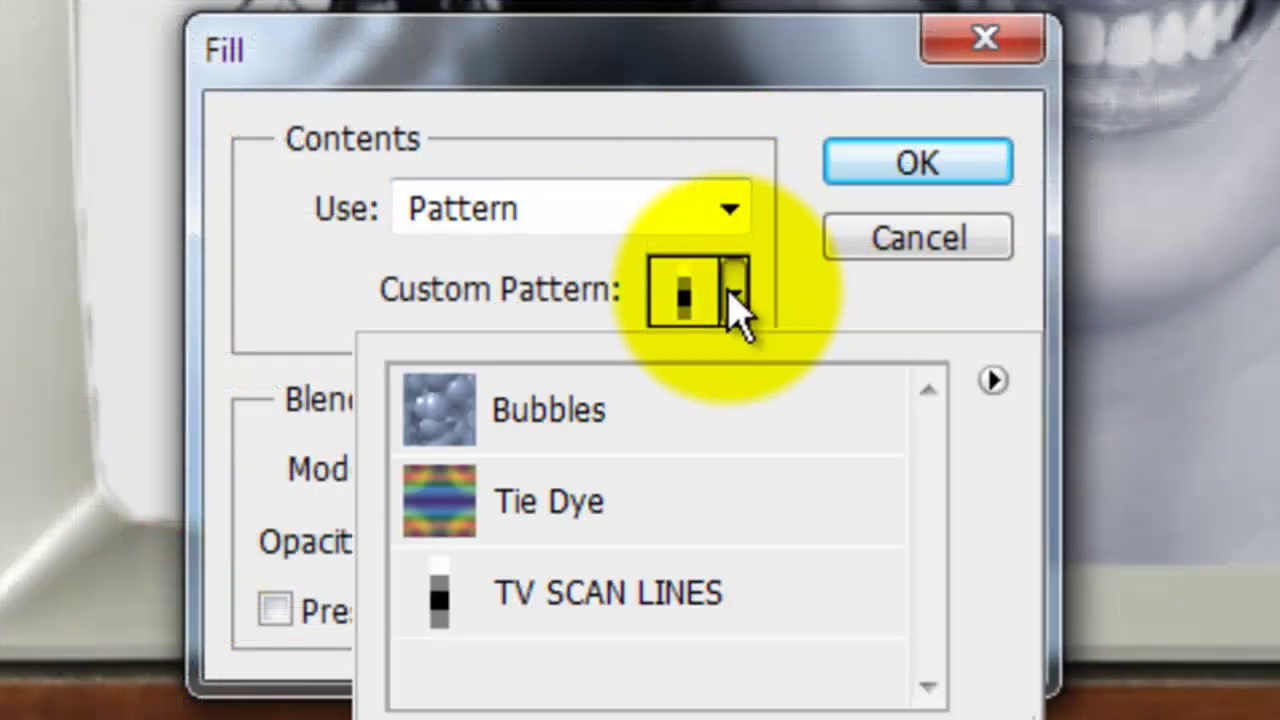
pyautogui.click(612, 620)
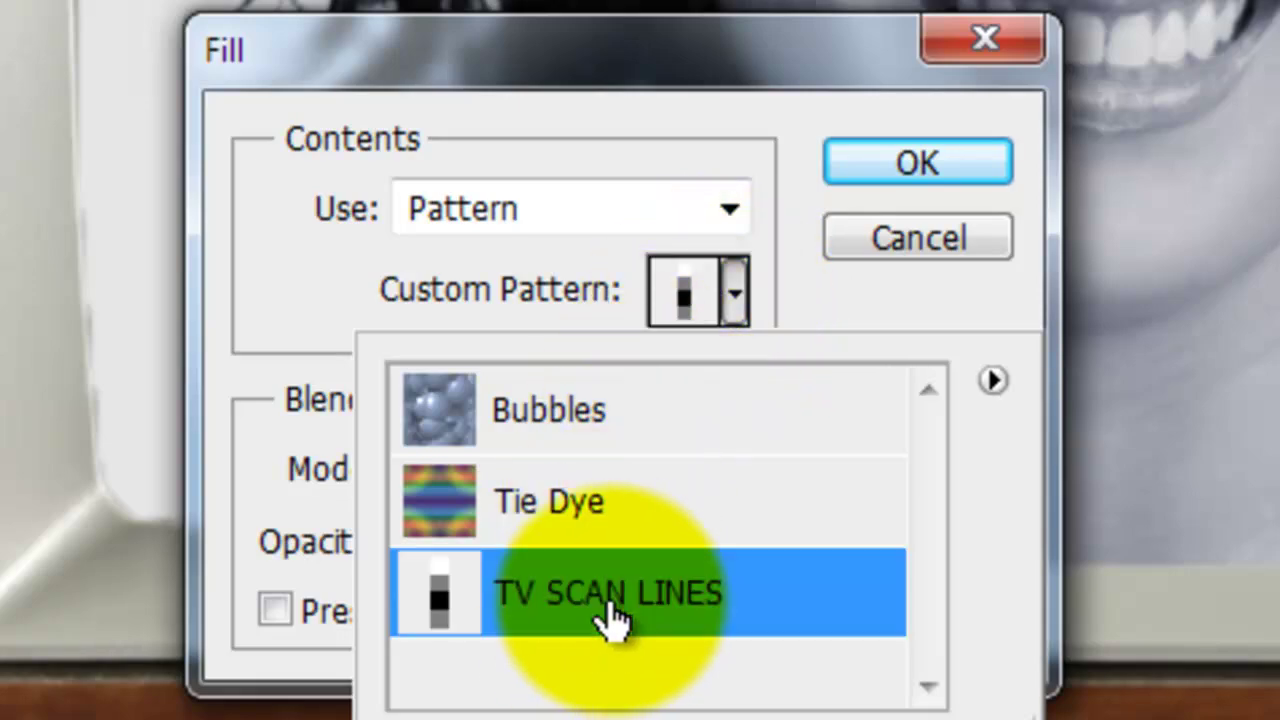
pyautogui.click(925, 163)
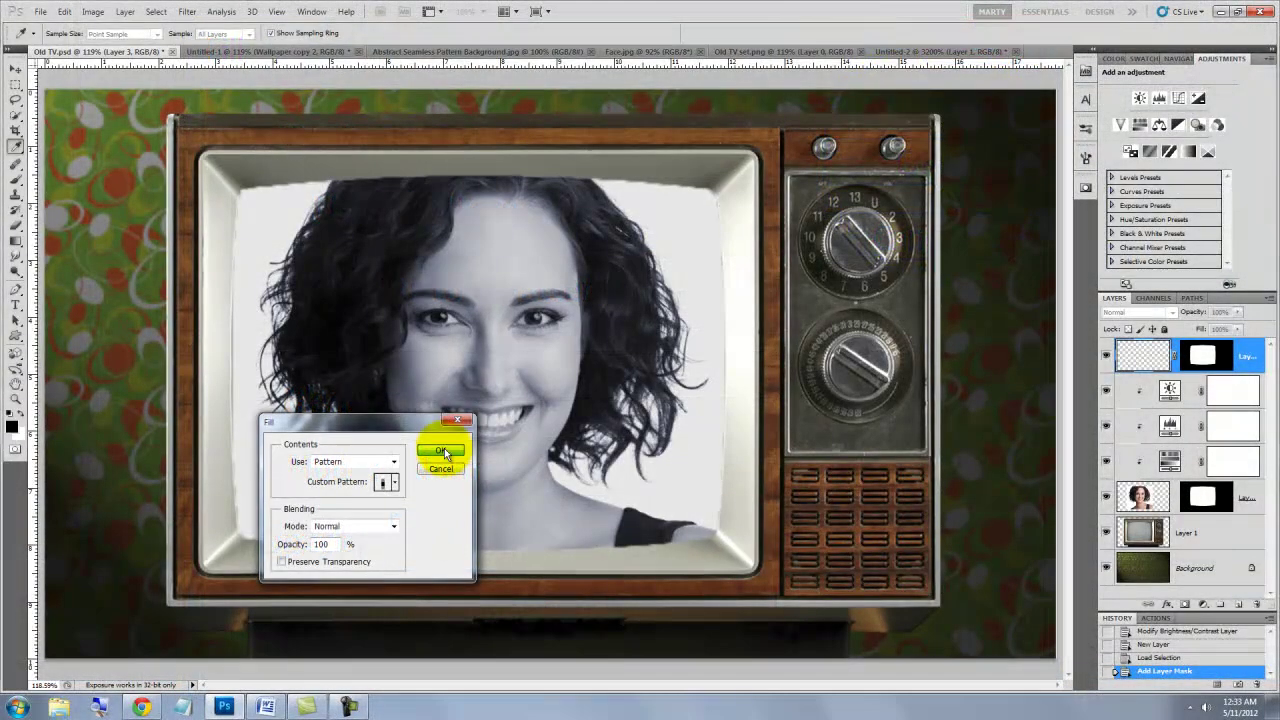
pyautogui.click(444, 452)
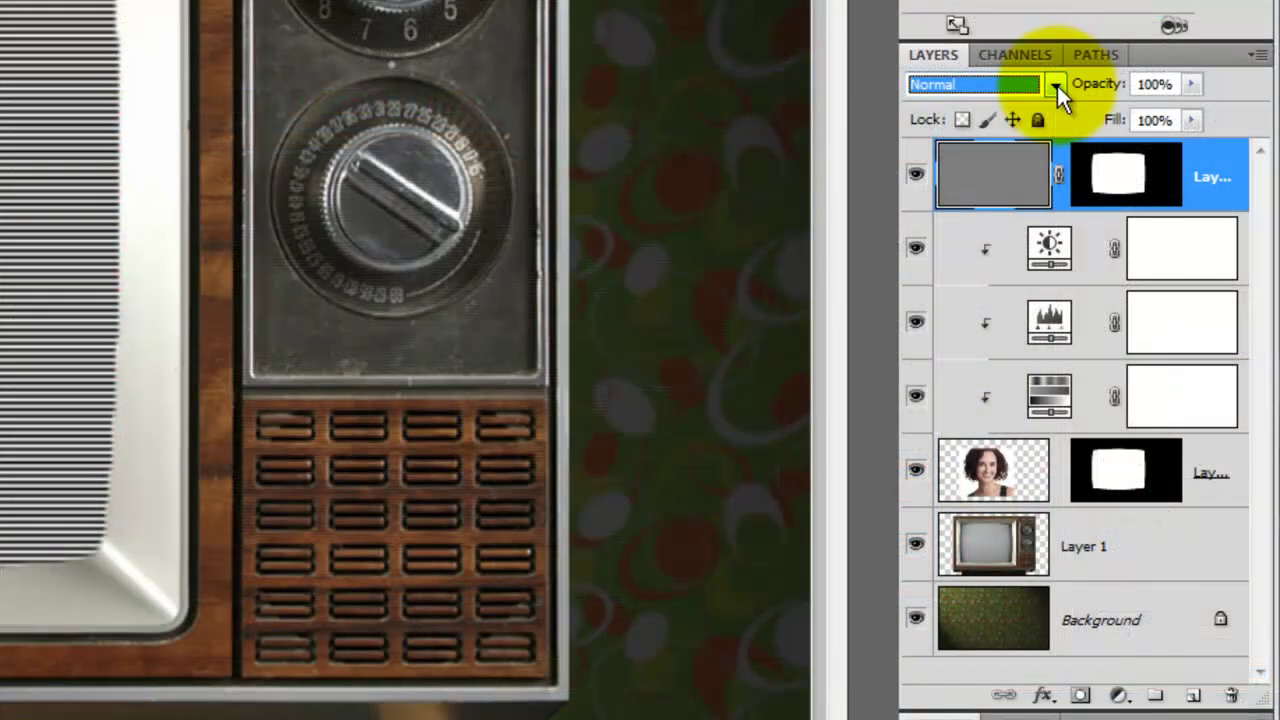
# Step: Set the scan-line layer to Overlay and add a Luminosity Outer Glow sized 24 px
pyautogui.click(1057, 86)
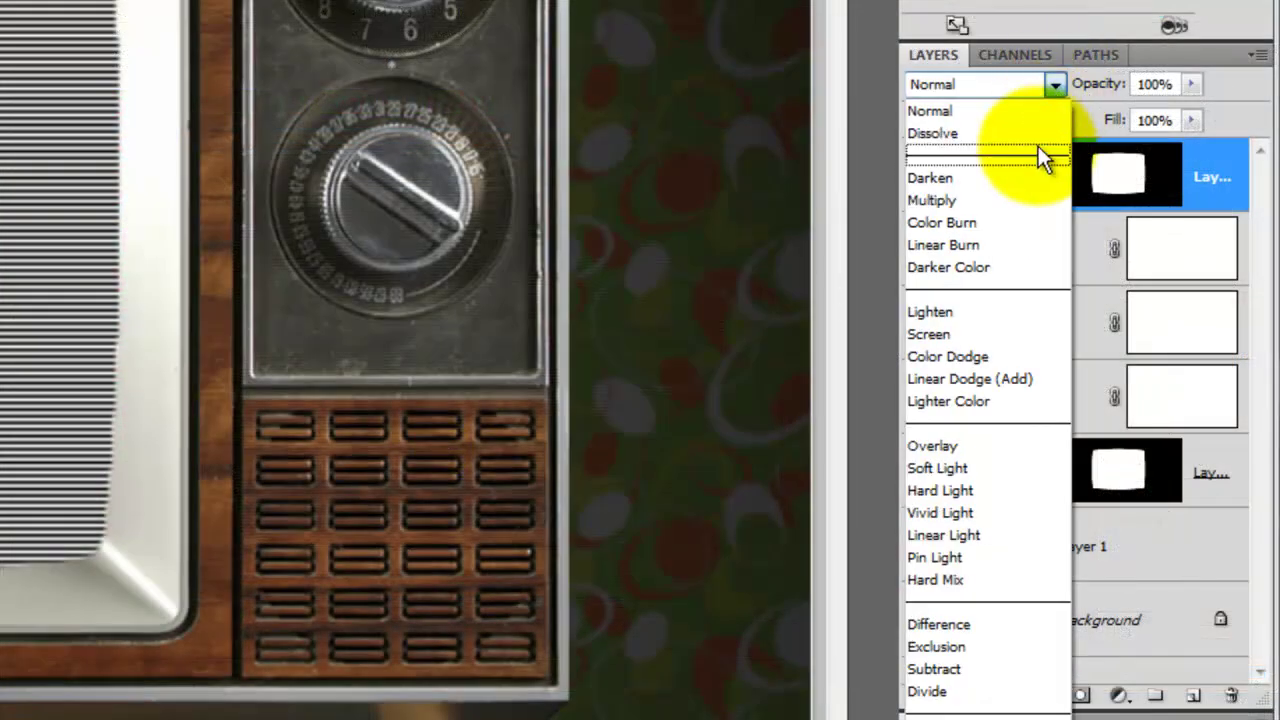
pyautogui.click(960, 443)
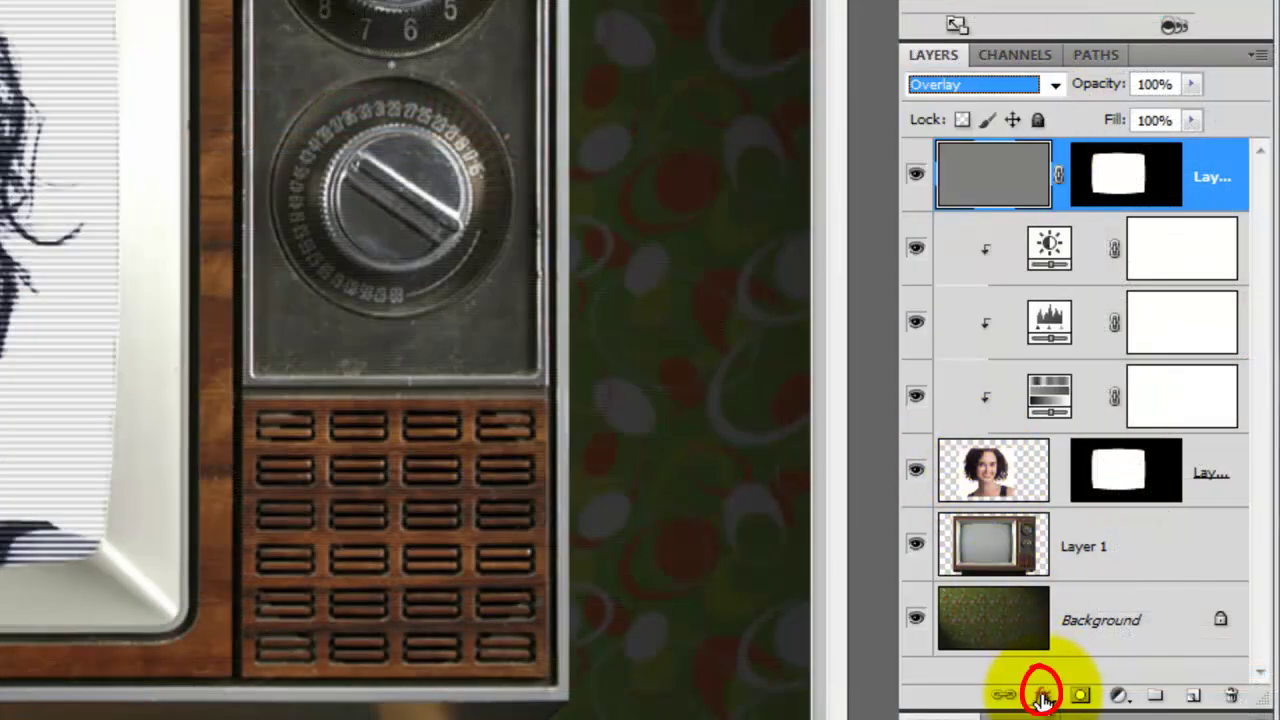
pyautogui.click(1043, 695)
pyautogui.click(1064, 455)
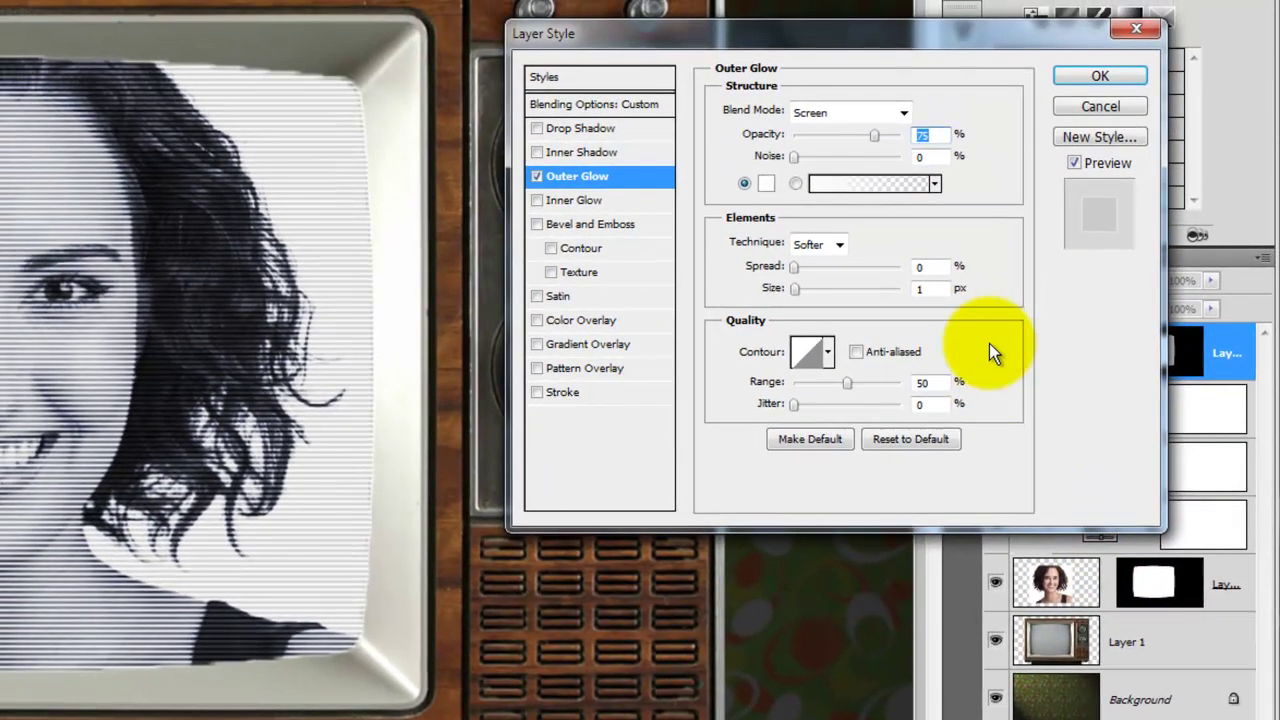
pyautogui.click(903, 113)
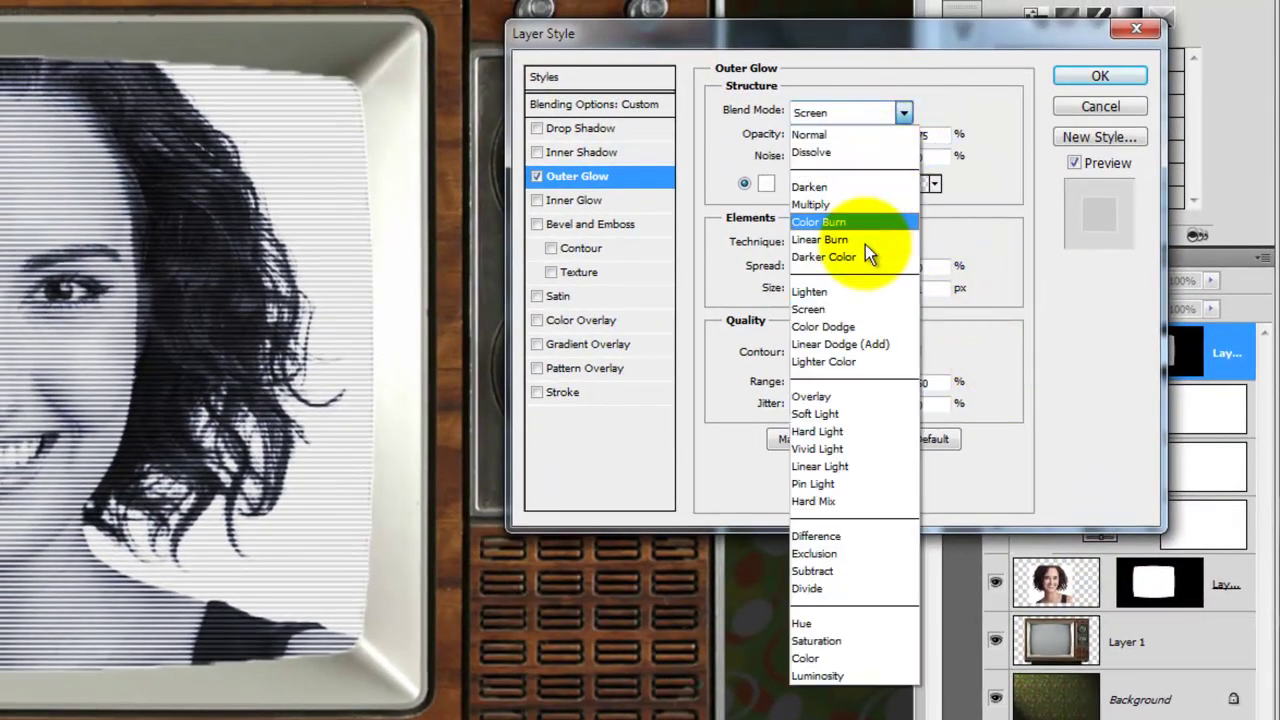
pyautogui.click(818, 676)
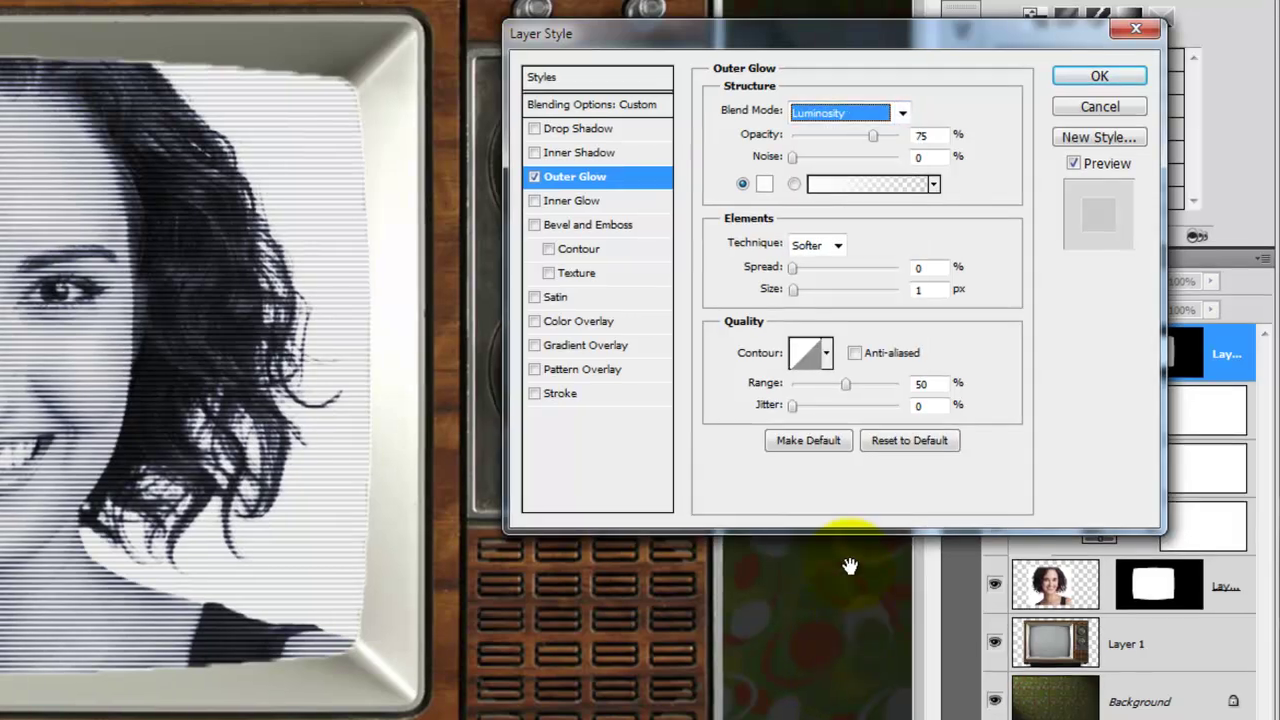
pyautogui.doubleClick(918, 289)
pyautogui.write('24')
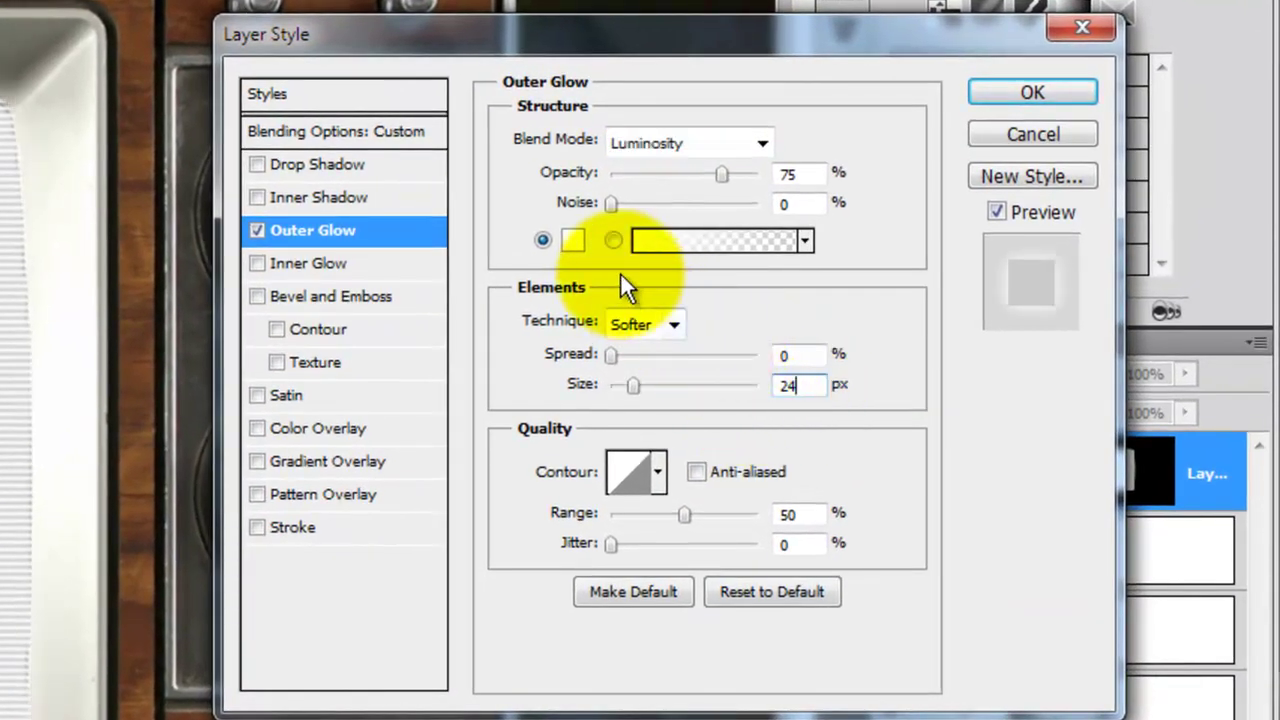
# Step: Make the glow light blue b6dfff at 100% opacity and apply it
pyautogui.click(573, 245)
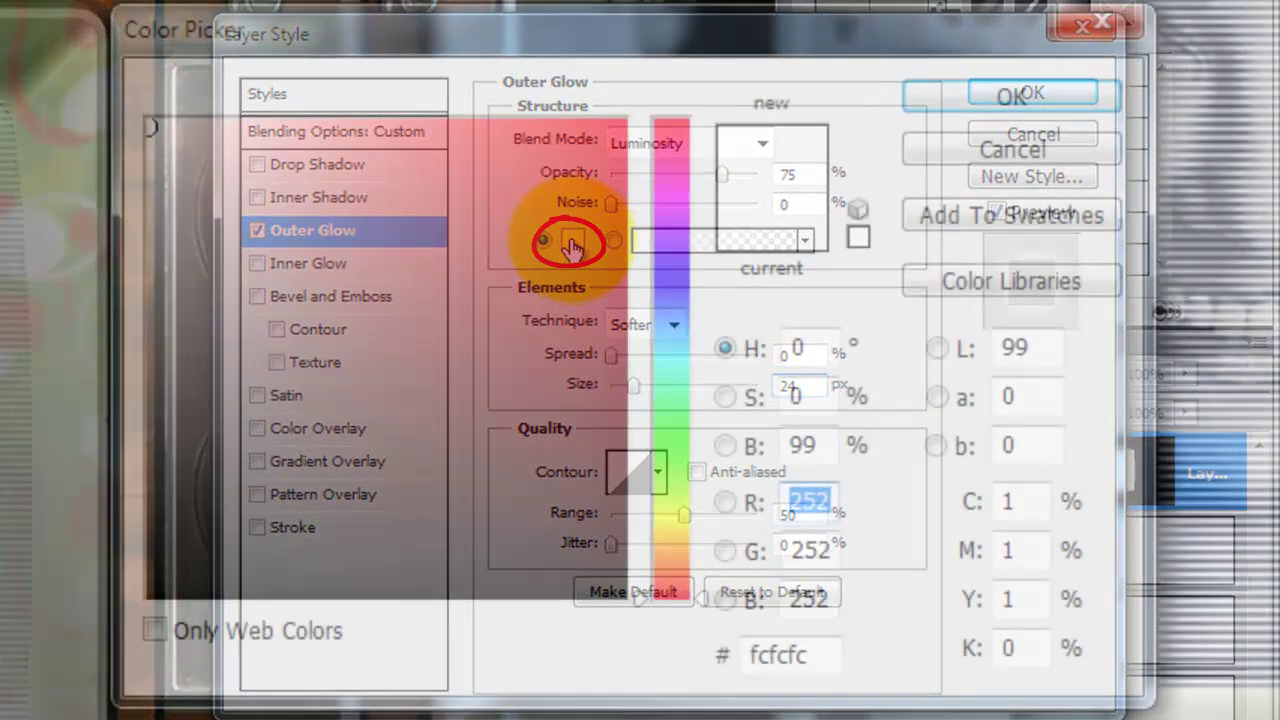
pyautogui.click(678, 332)
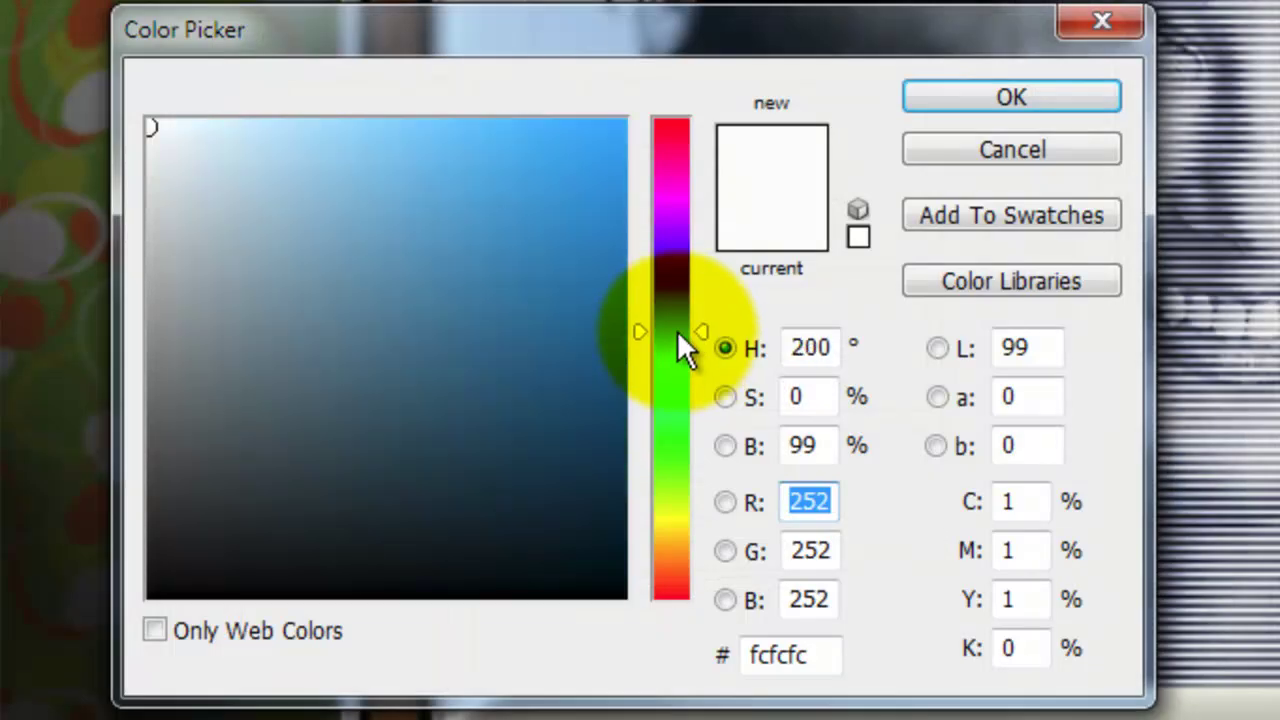
pyautogui.moveTo(677, 330); pyautogui.dragTo(682, 324)
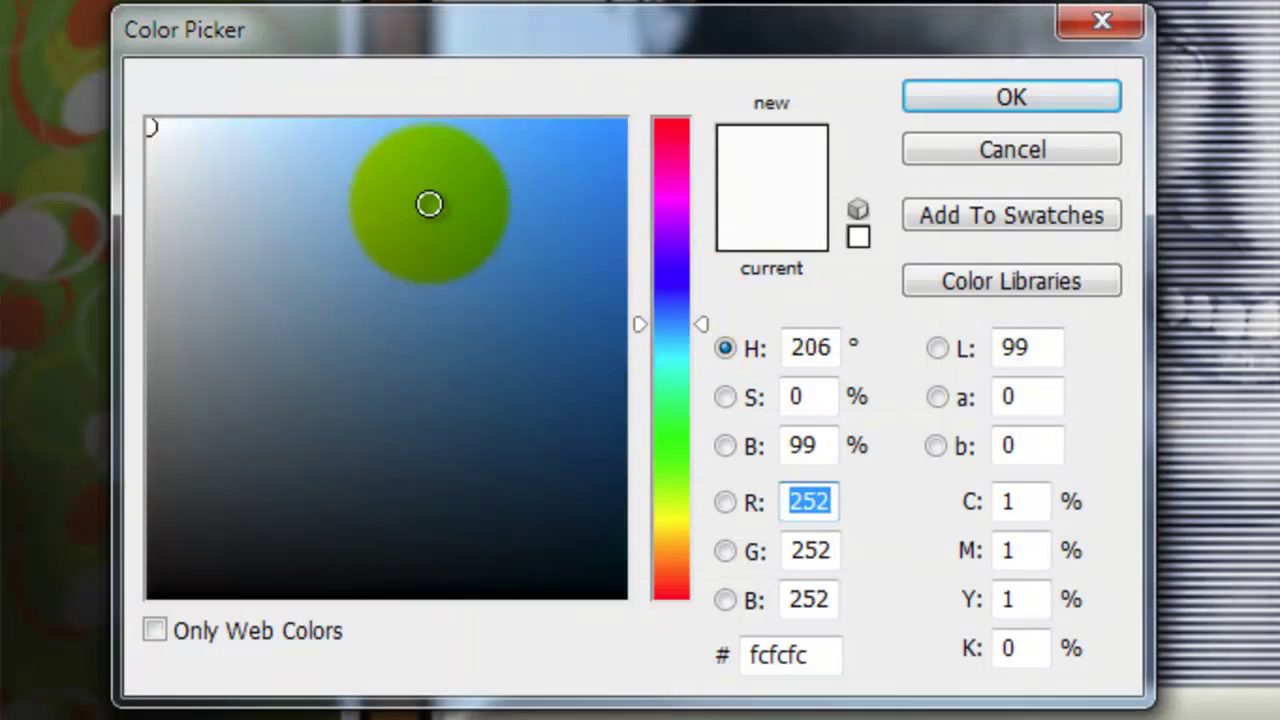
pyautogui.moveTo(429, 203)
pyautogui.mouseDown()
pyautogui.moveTo(323, 109)
pyautogui.moveTo(284, 118)
pyautogui.mouseUp()
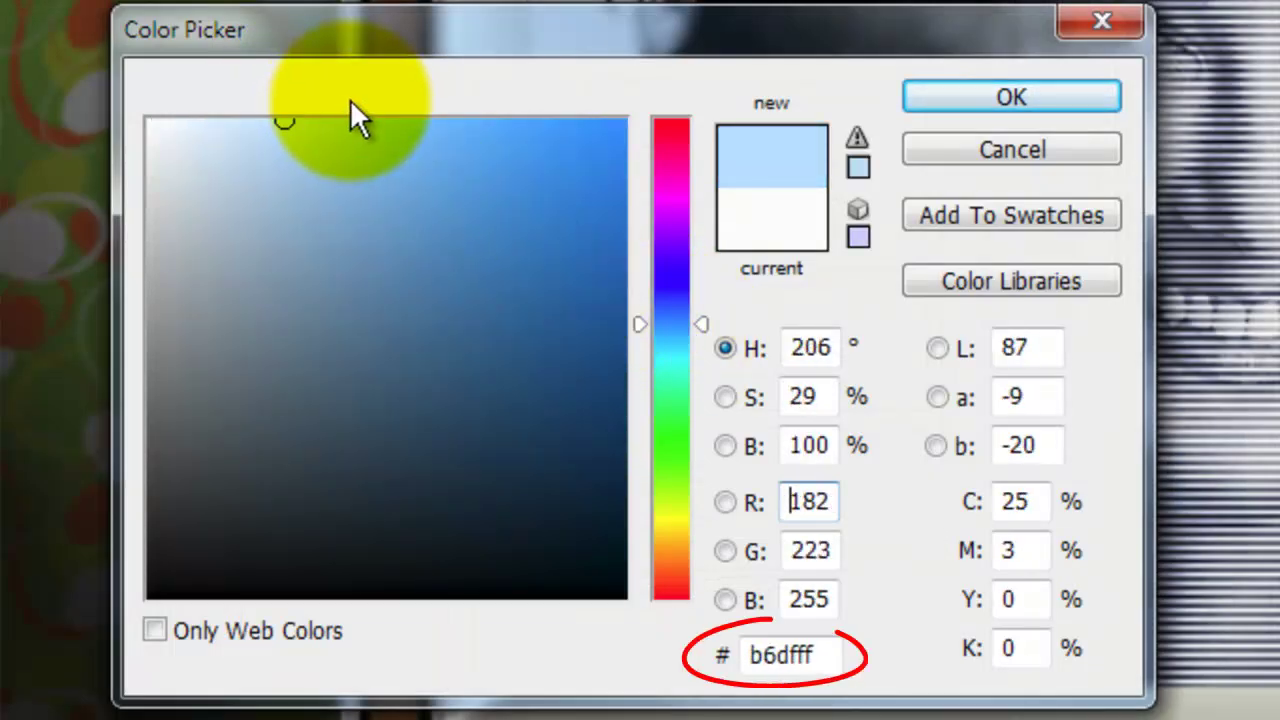
pyautogui.click(1026, 89)
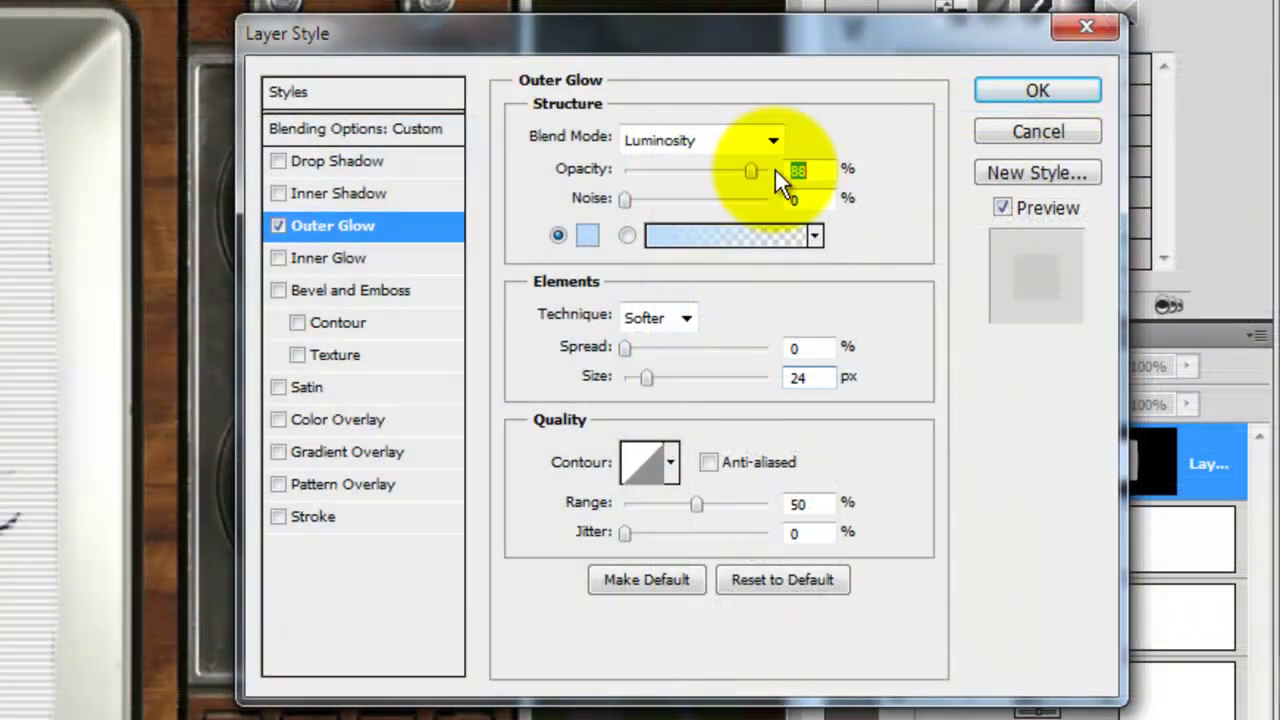
pyautogui.moveTo(775, 170); pyautogui.dragTo(845, 175)
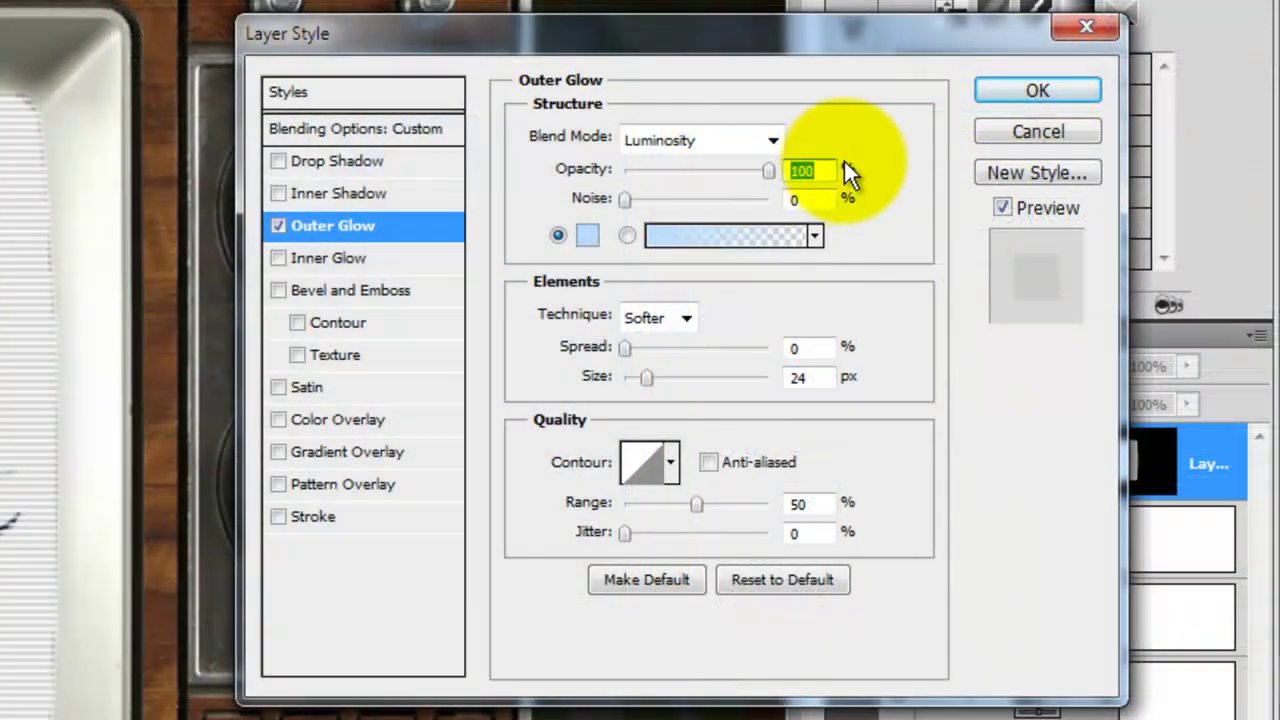
pyautogui.click(1041, 91)
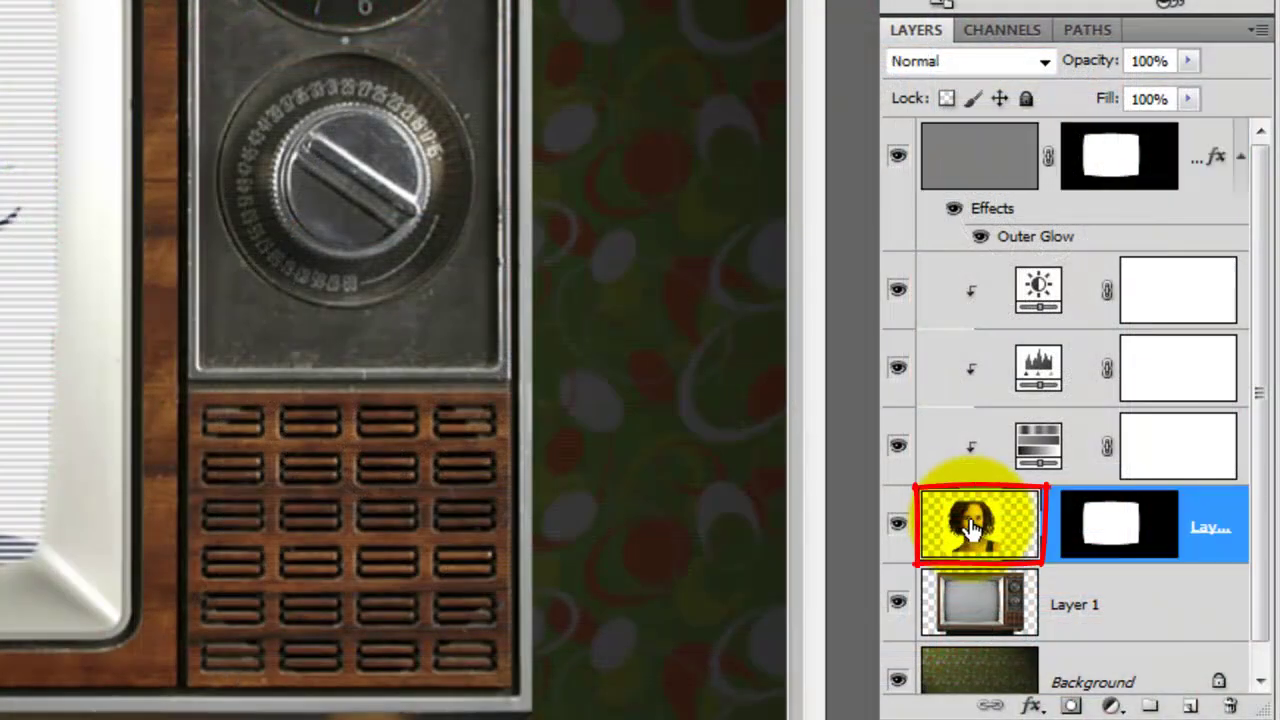
# Step: Bring up Image > Adjustments > Shadows/Highlights on the face photo layer
pyautogui.click(240, 28)
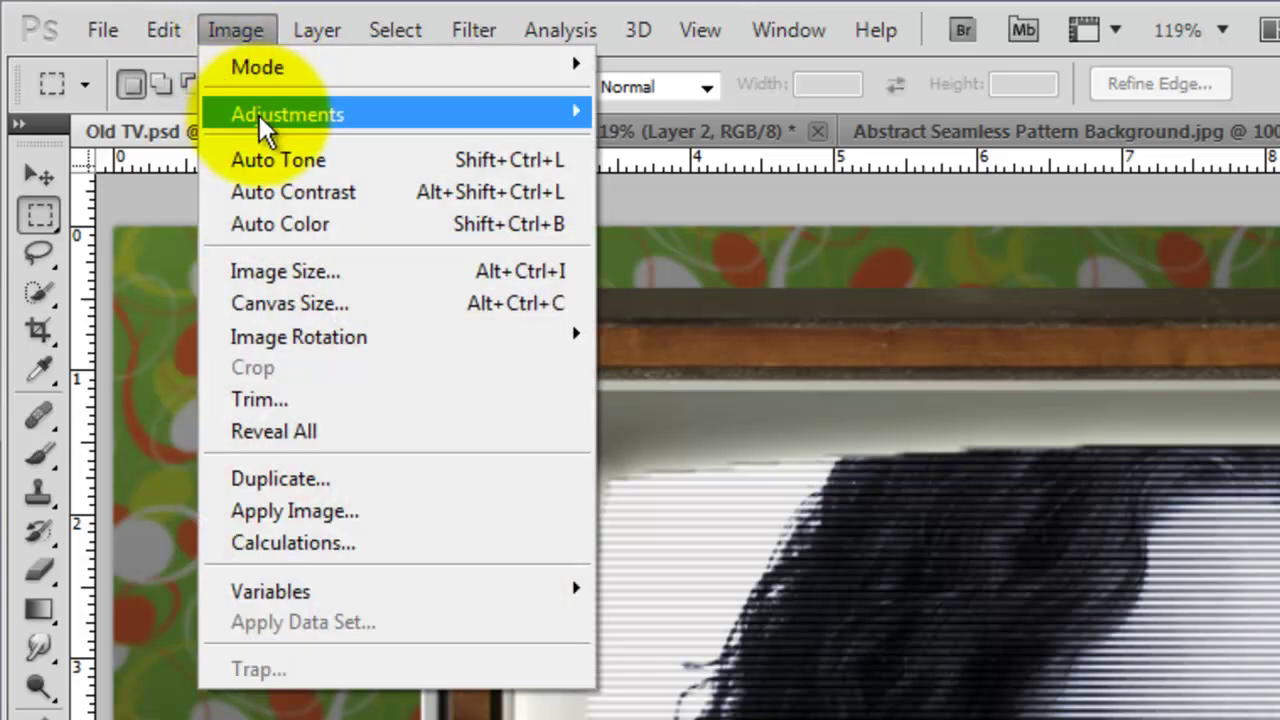
pyautogui.moveTo(268, 122)
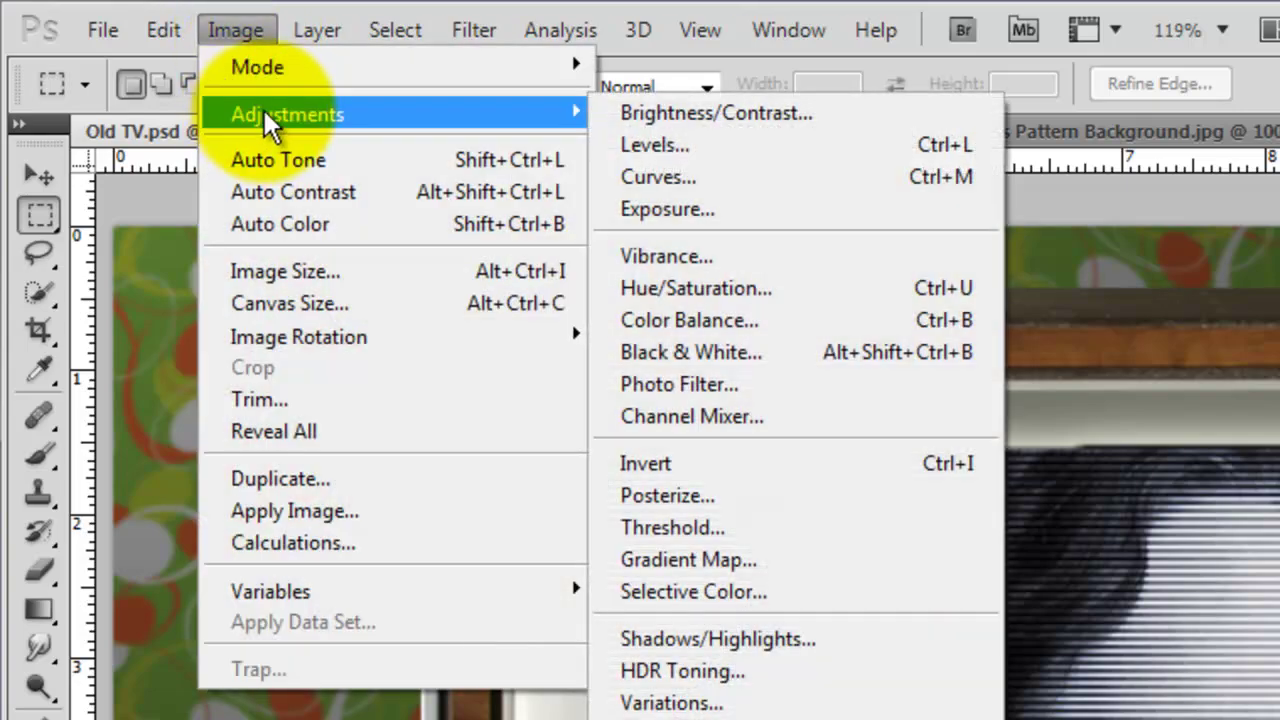
pyautogui.click(809, 652)
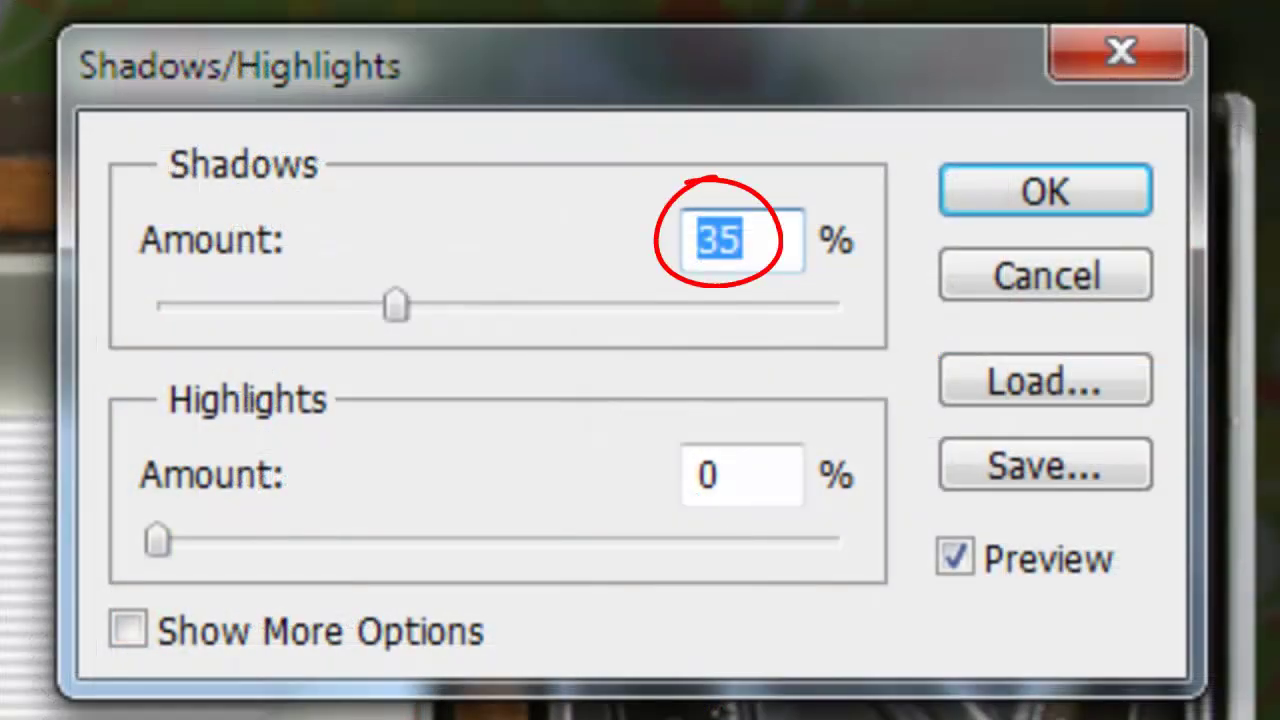